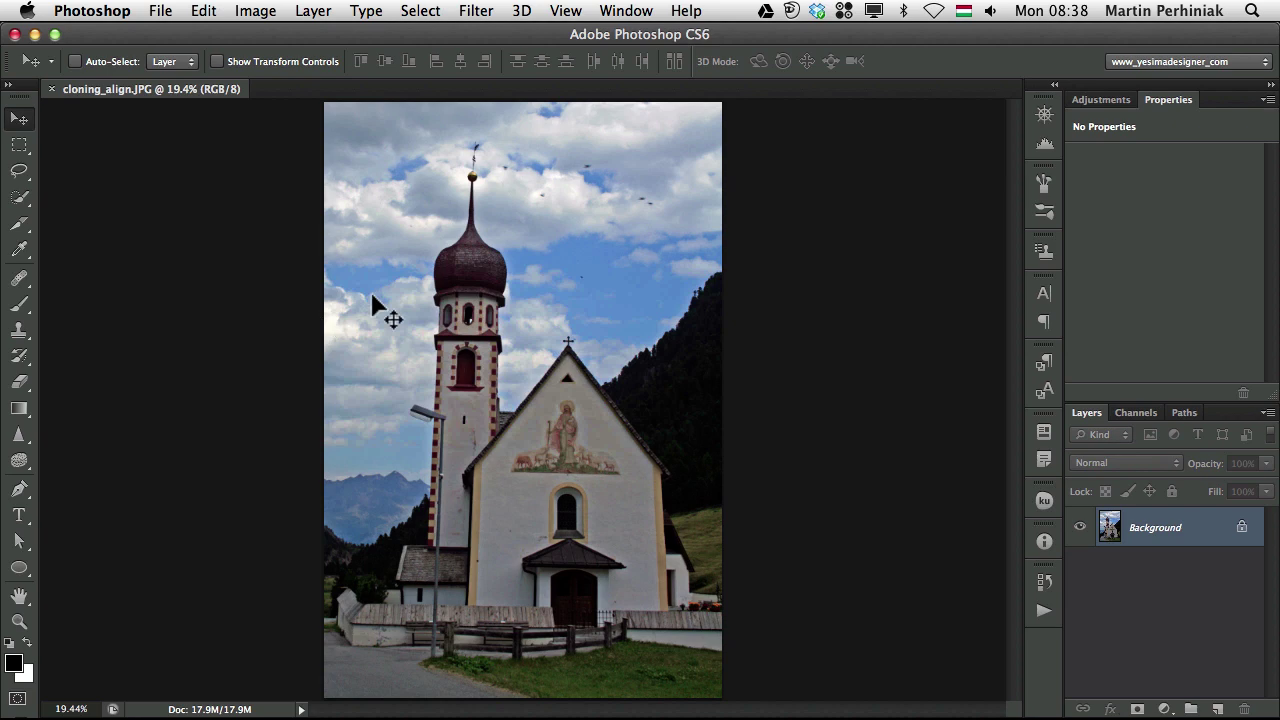
- Zoom into the sky above the steeple and select the Spot Healing Brush
key(z)
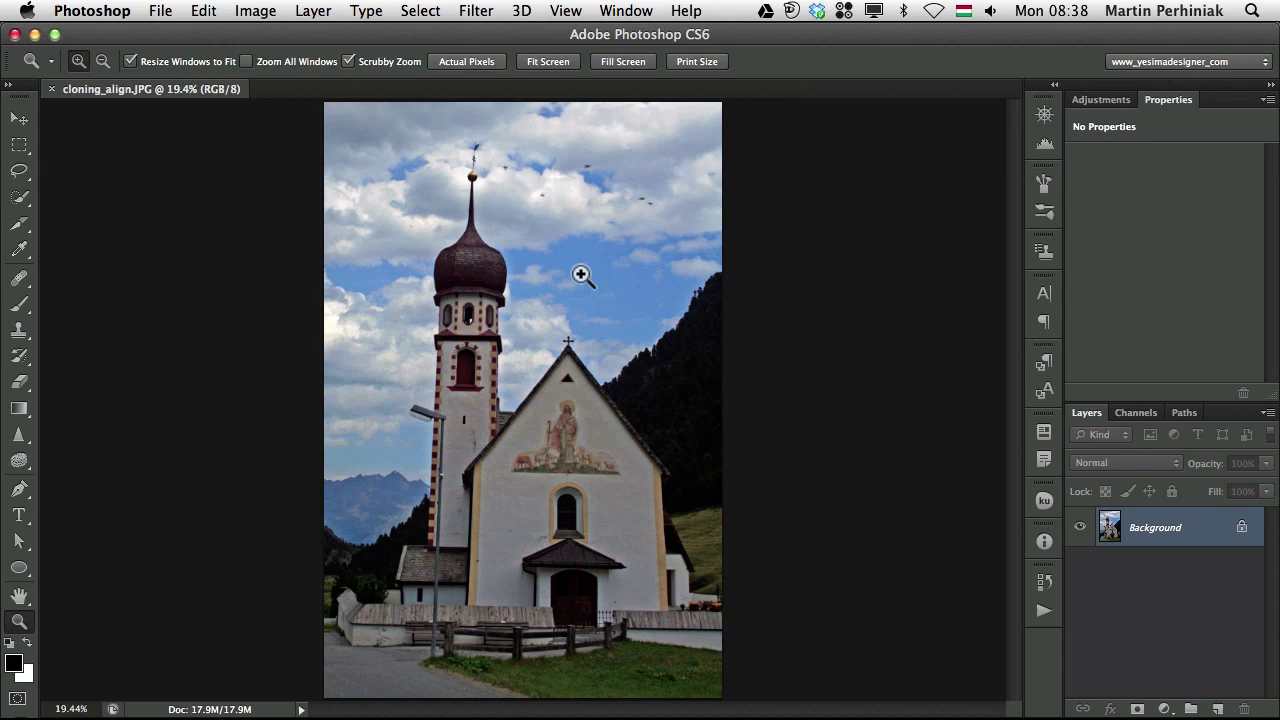
drag(590, 272, 610, 260)
key(v)
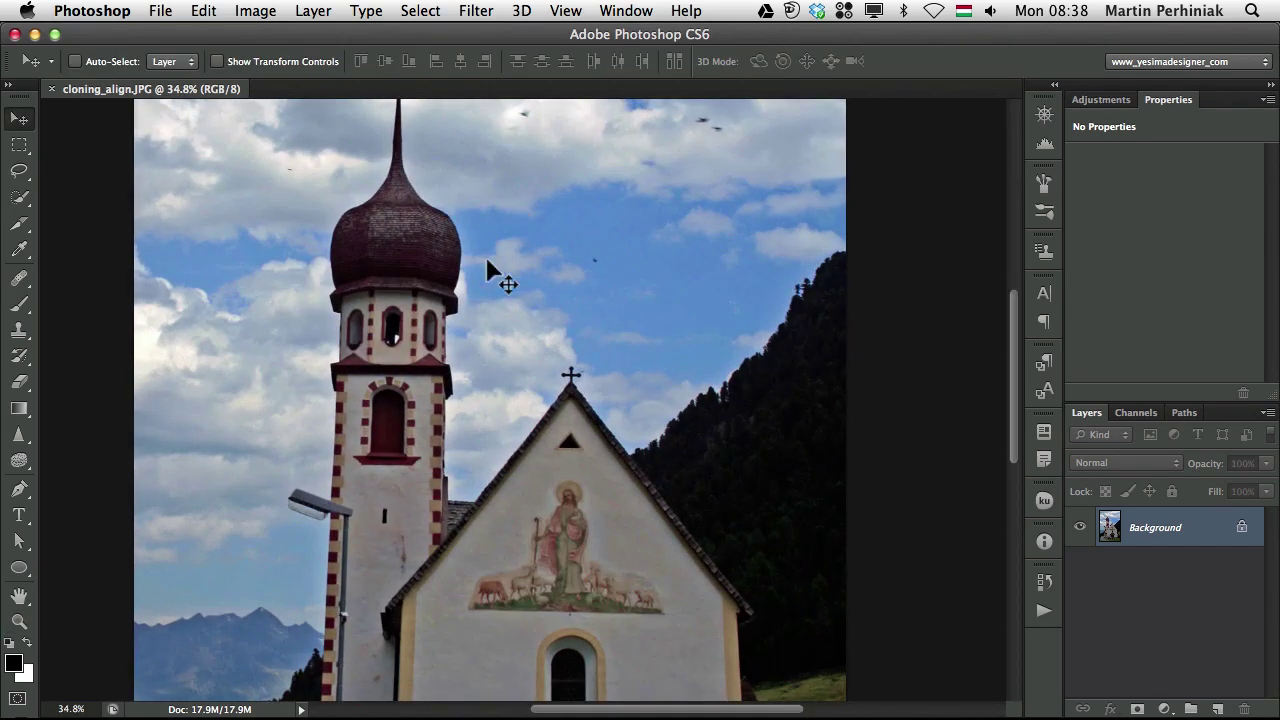
drag(500, 274, 520, 400)
click(22, 282)
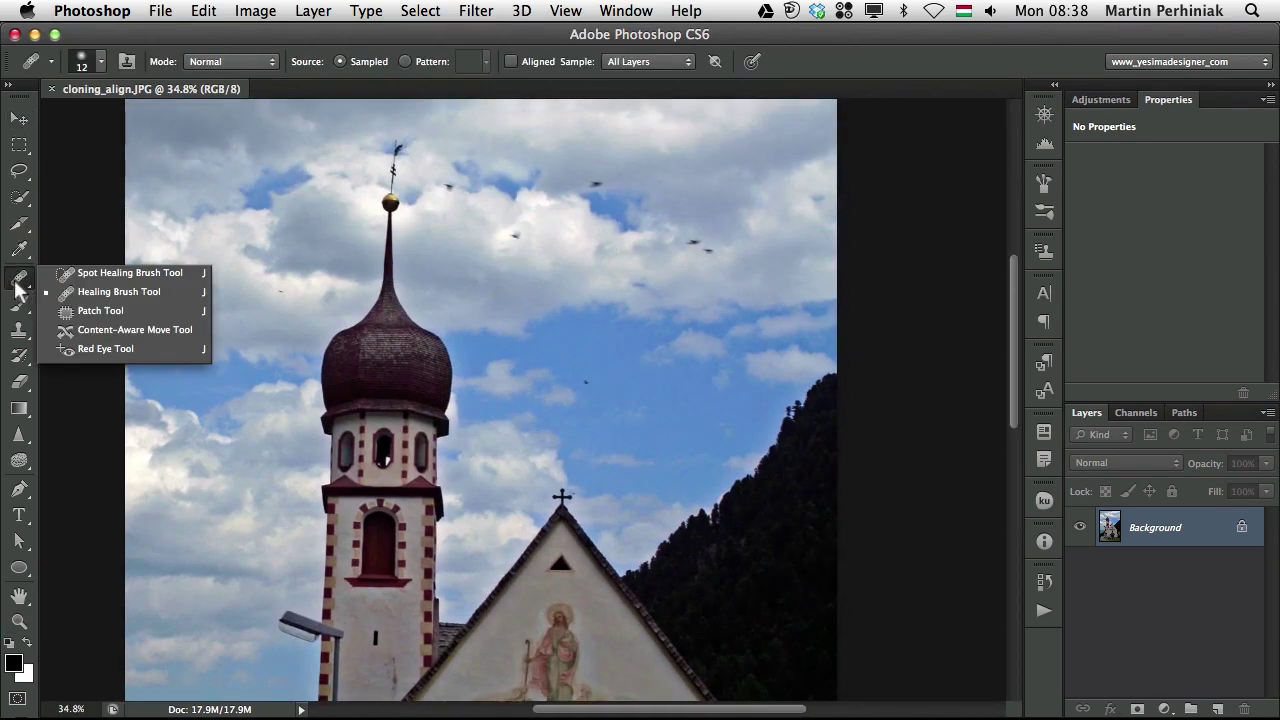
click(150, 273)
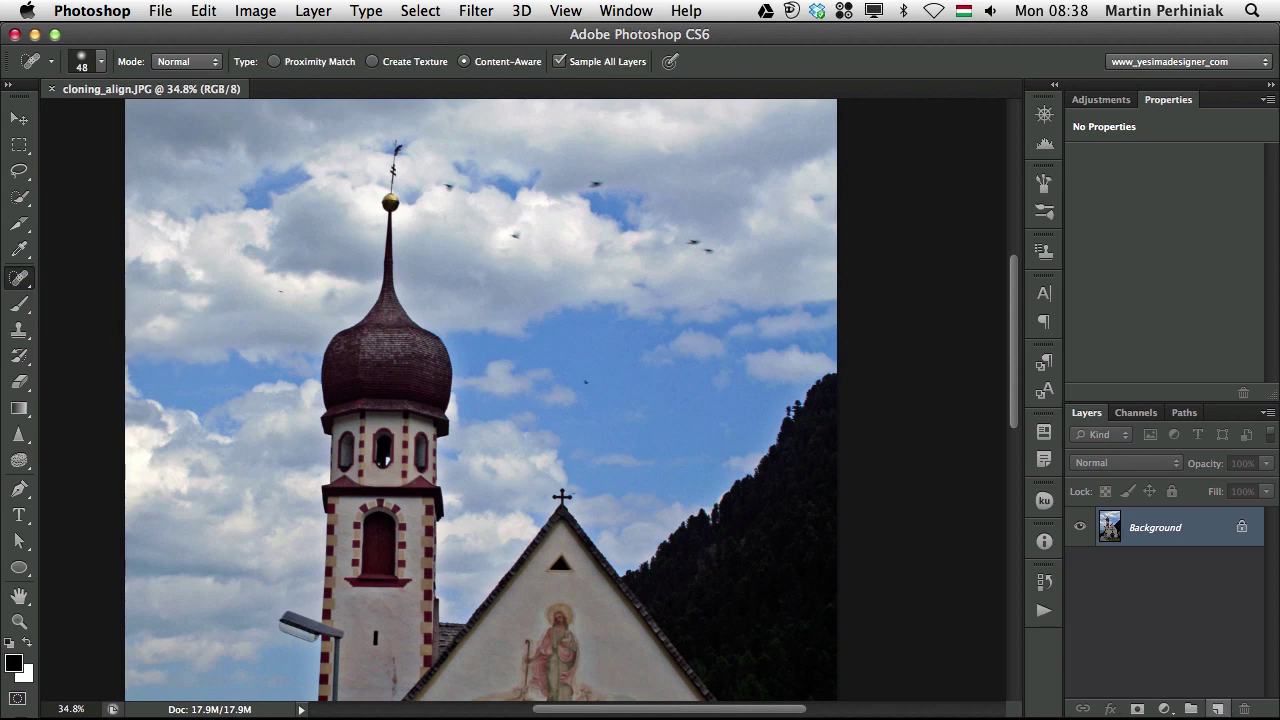
- Add a new layer above Background and name it 'retouch'
click(1218, 708)
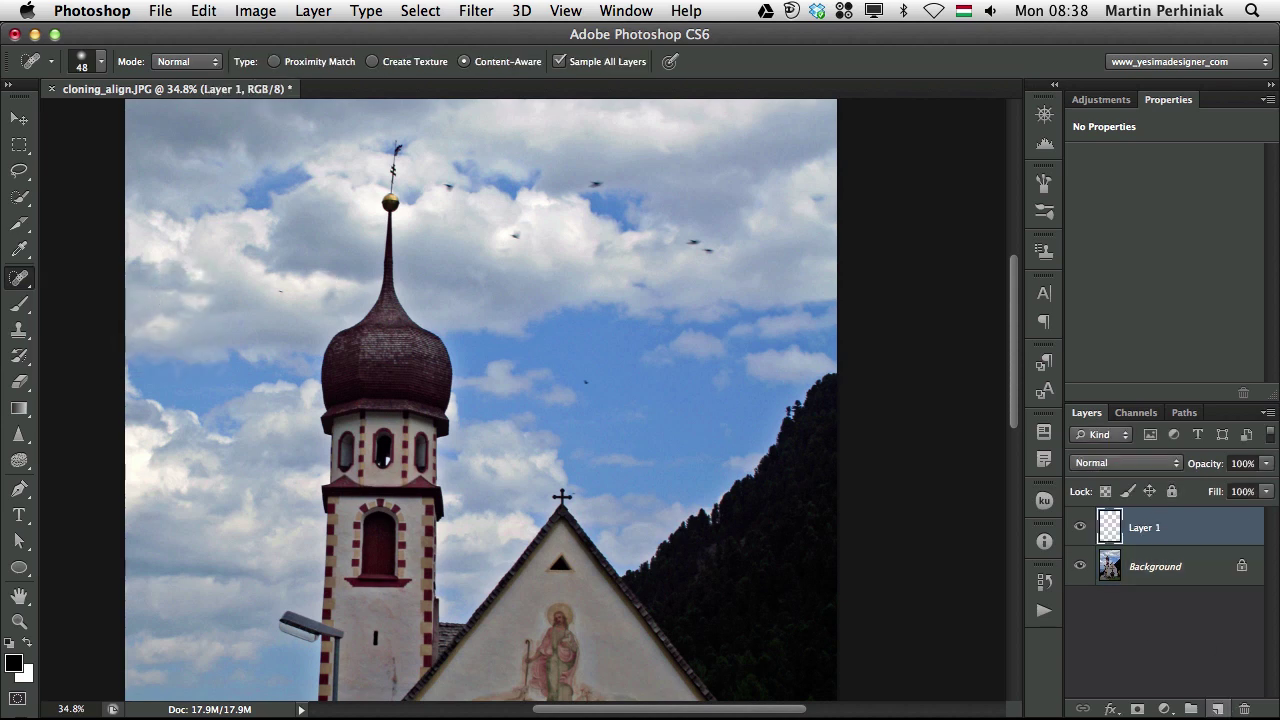
double_click(1144, 530)
text(retouch)
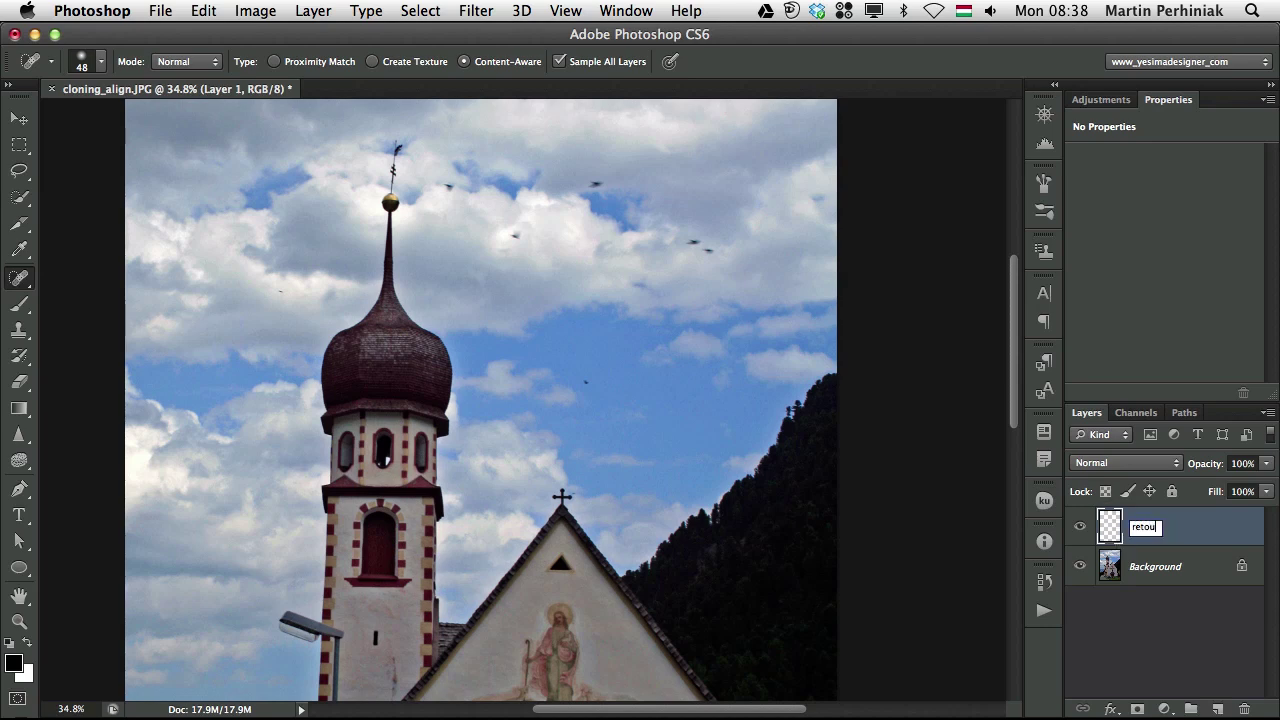
key(Return)
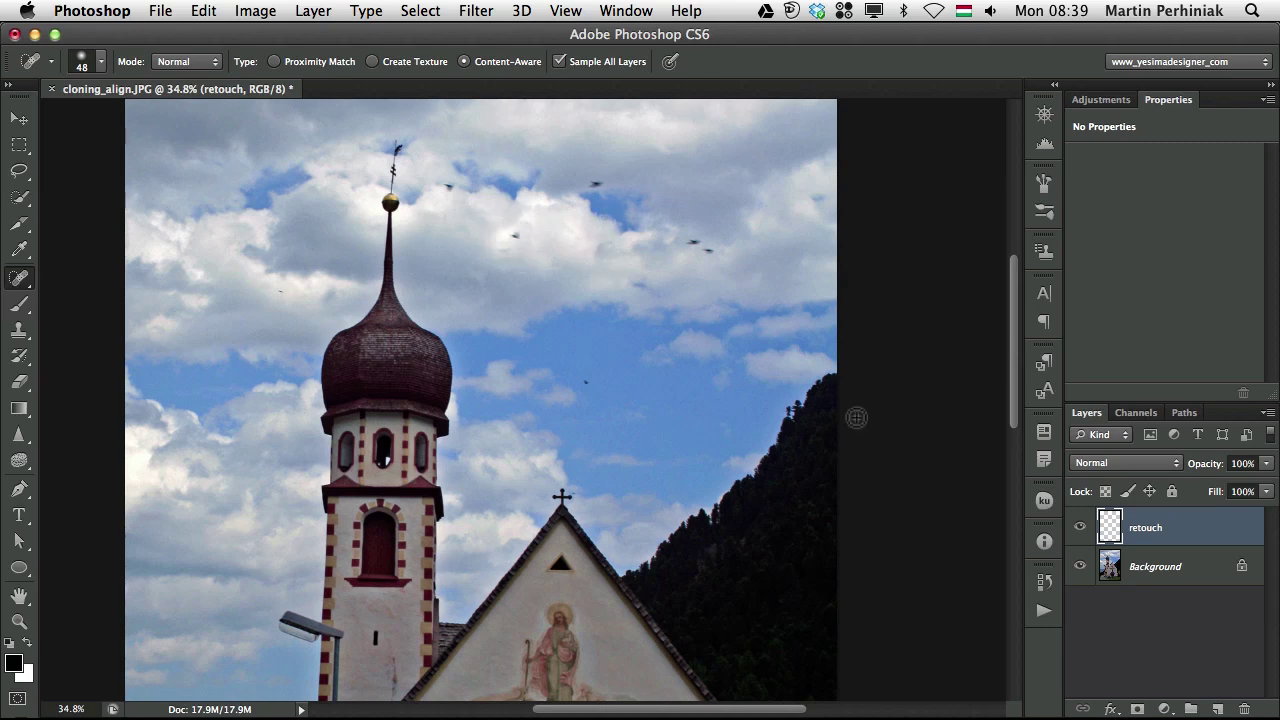
- Spot-heal each bird in the sky near the spire, tower and right side
click(516, 236)
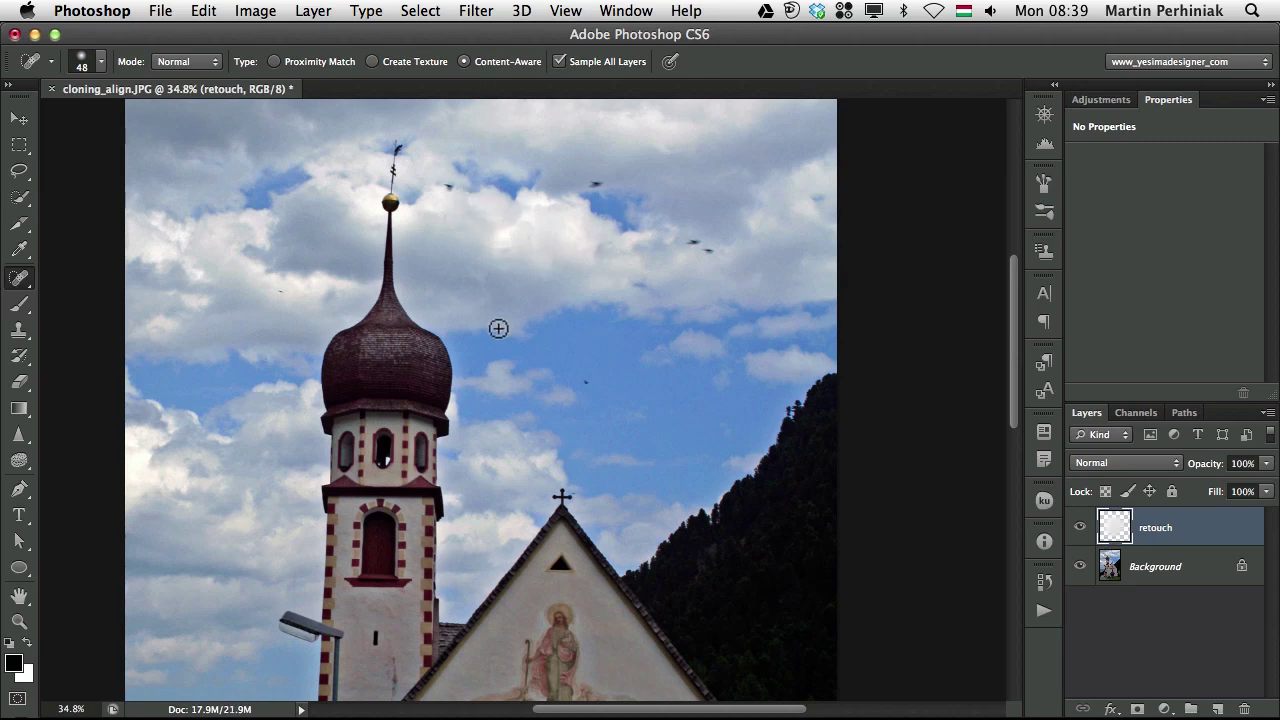
right_click(598, 182)
key(Escape)
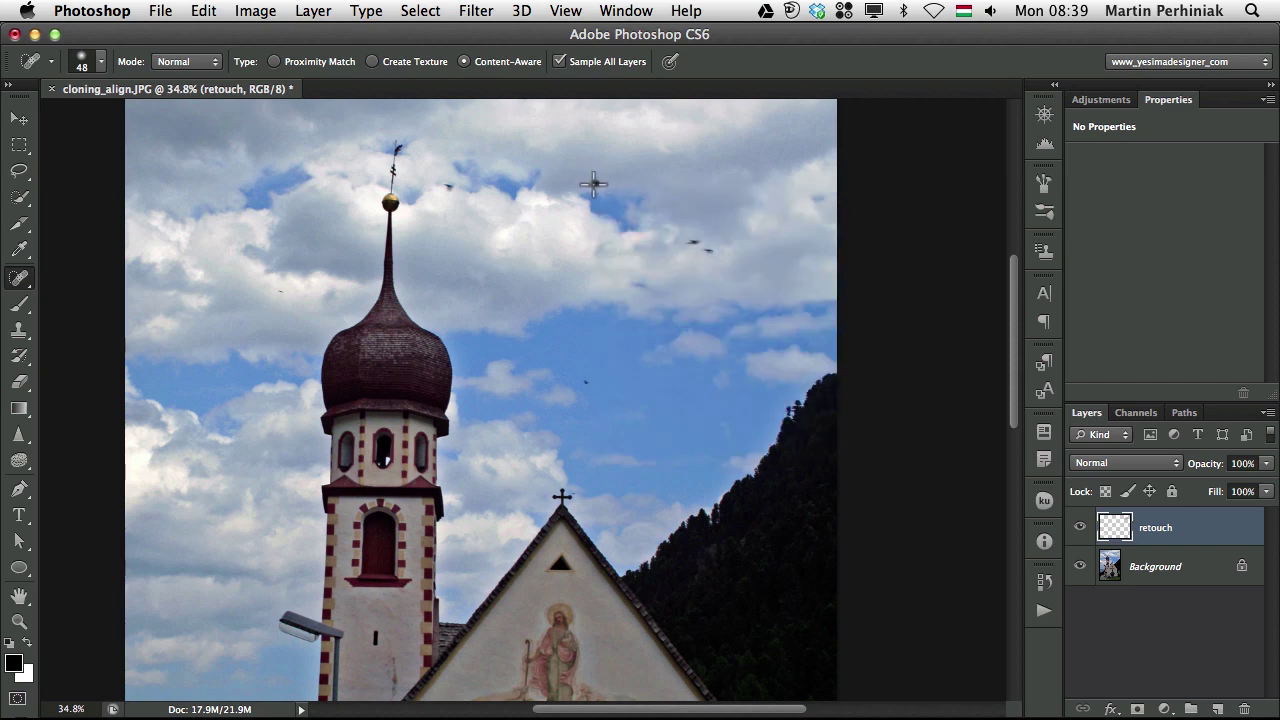
click(589, 188)
drag(689, 241, 713, 251)
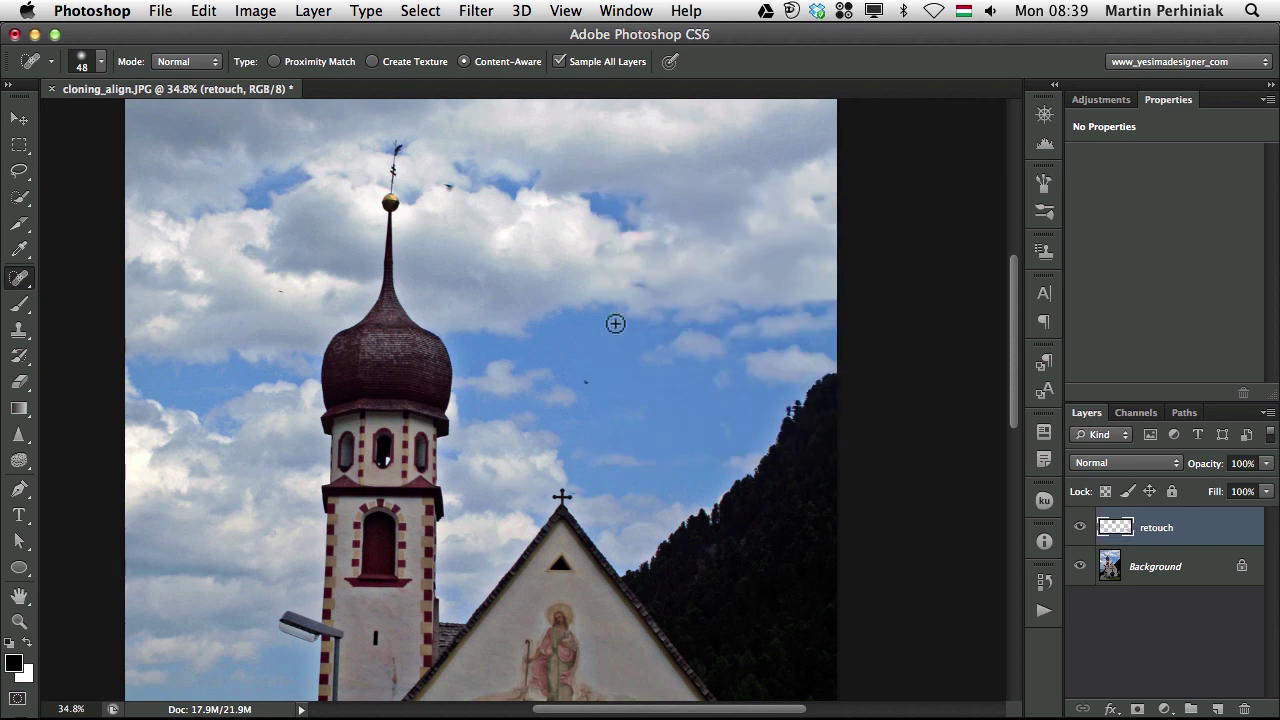
click(448, 183)
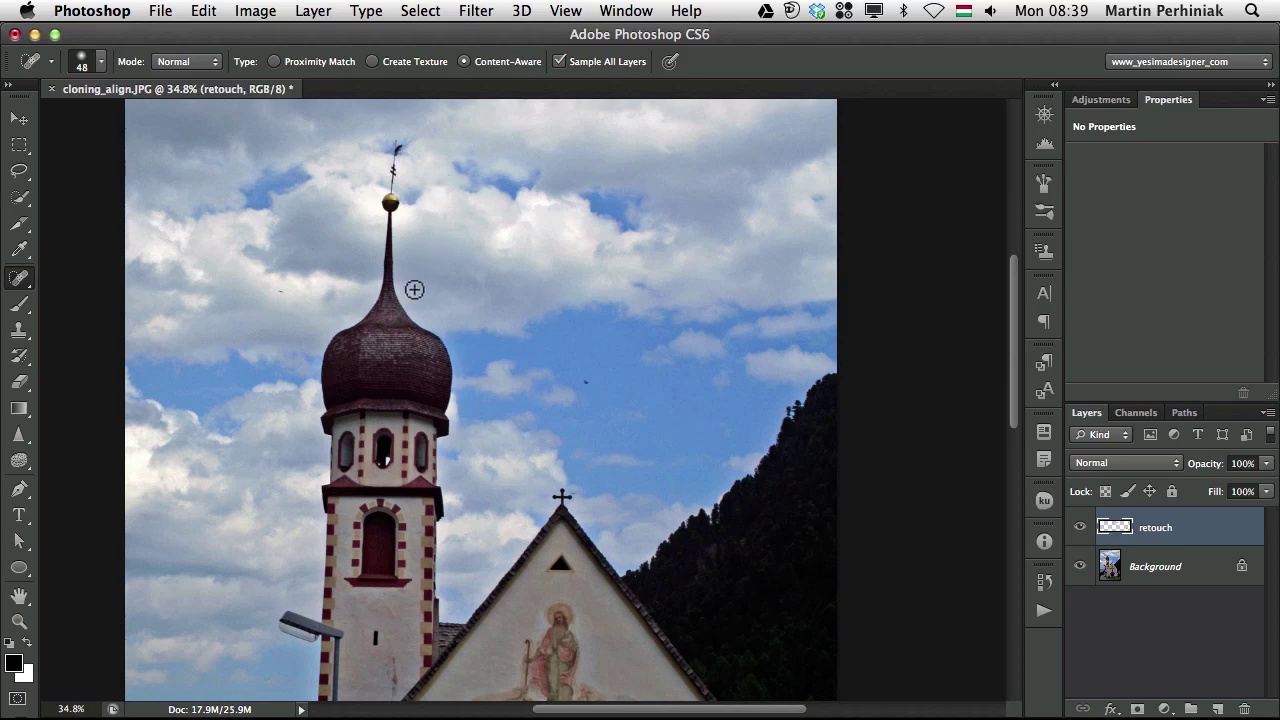
click(280, 288)
click(586, 376)
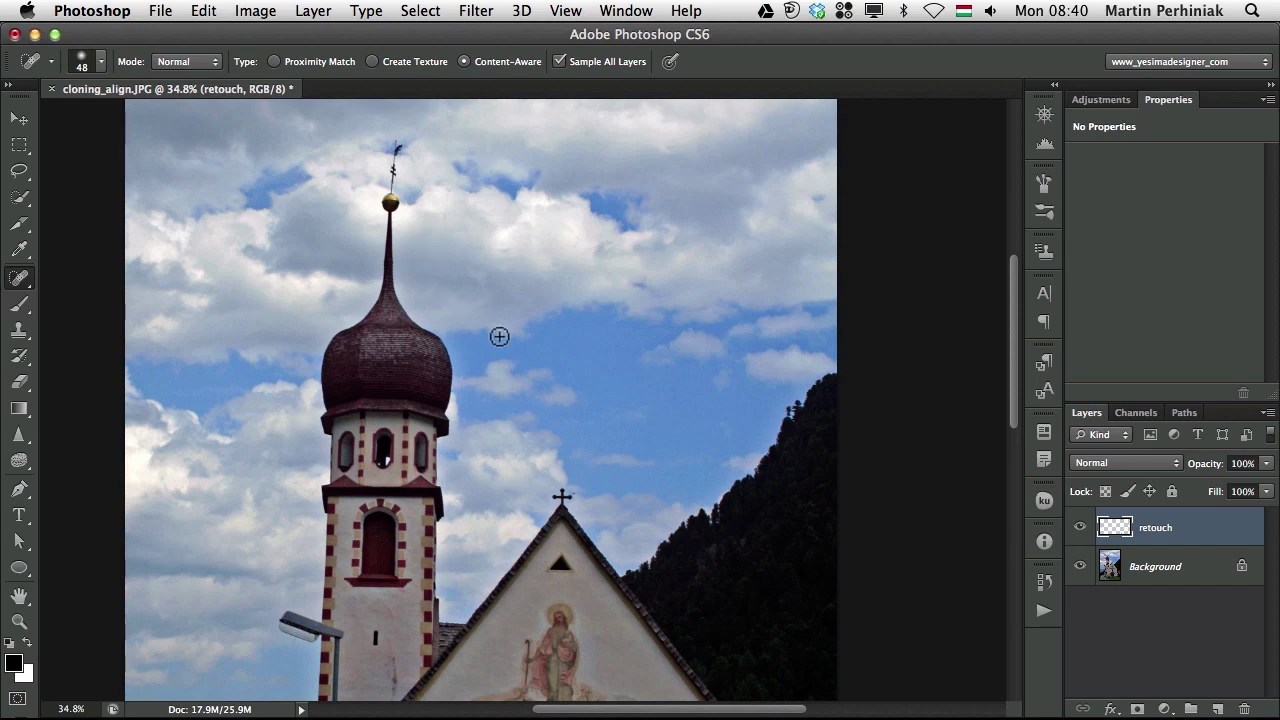
scroll(499, 337, down, 5)
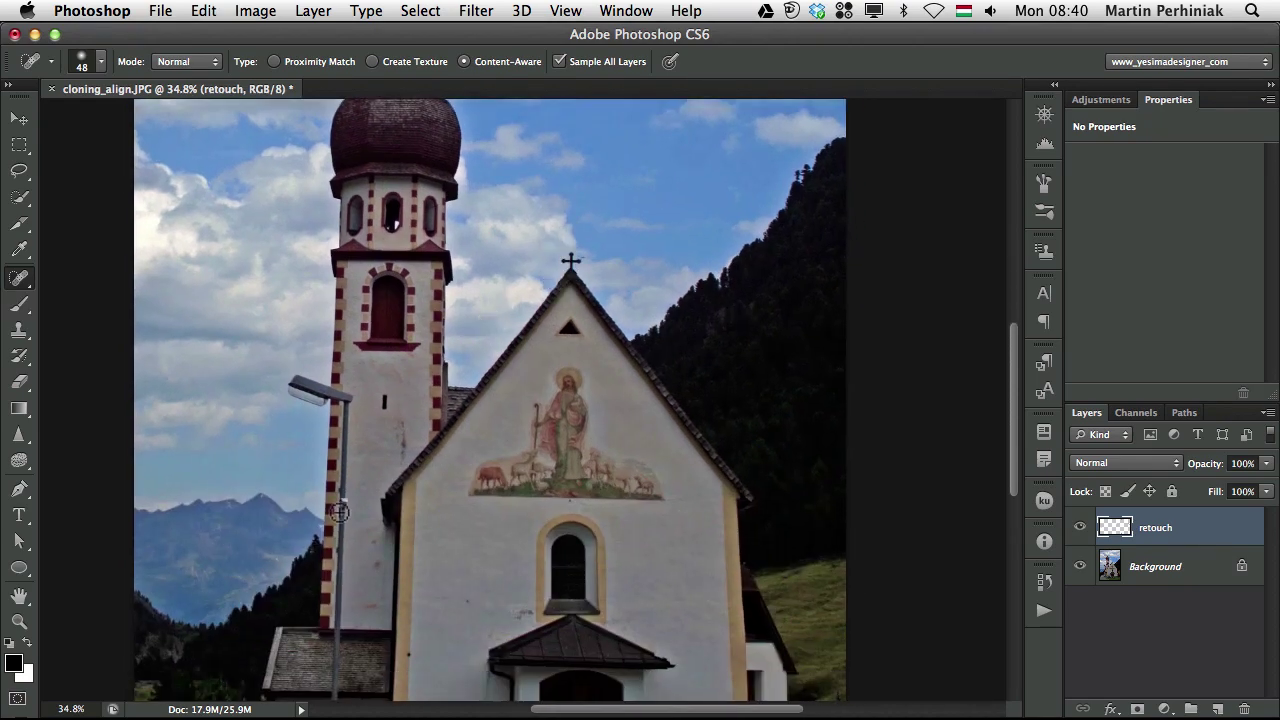
key(z)
drag(371, 391, 447, 392)
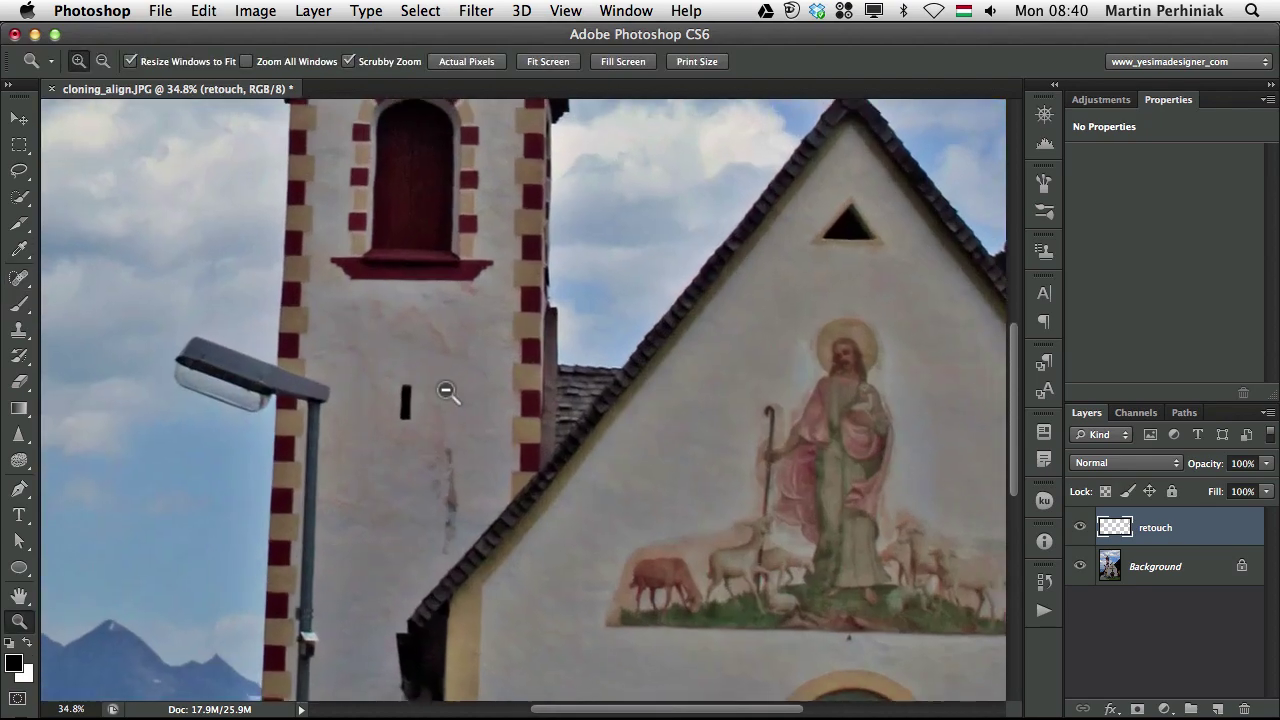
key(j)
mouse_move(429, 164)
mouse_down()
mouse_move(459, 334)
mouse_move(497, 169)
mouse_up()
mouse_move(394, 400)
mouse_down()
mouse_move(377, 449)
mouse_move(372, 612)
mouse_up()
mouse_move(365, 395)
mouse_down()
mouse_move(263, 365)
mouse_move(306, 409)
mouse_move(360, 415)
mouse_up()
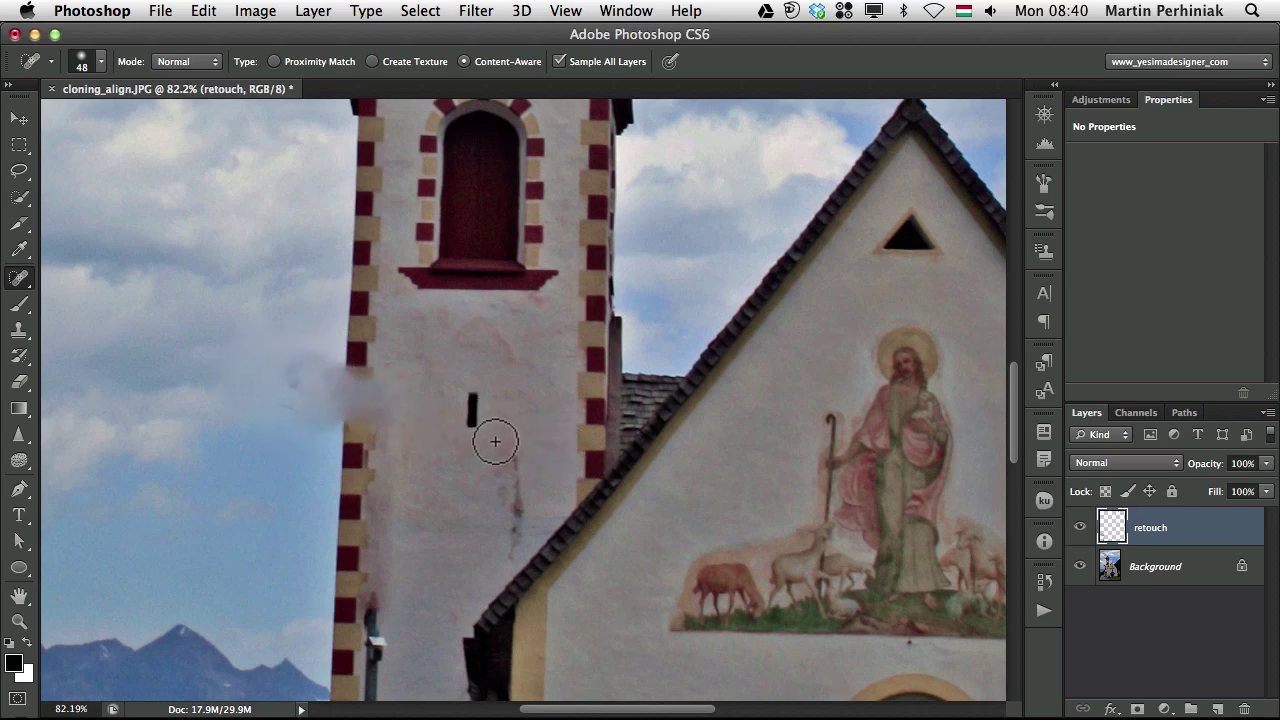
mouse_move(466, 403)
mouse_down()
mouse_move(474, 390)
mouse_move(470, 412)
mouse_up()
drag(737, 334, 388, 452)
mouse_move(583, 360)
mouse_down()
mouse_move(550, 340)
mouse_move(530, 355)
mouse_move(540, 368)
mouse_move(588, 336)
mouse_up()
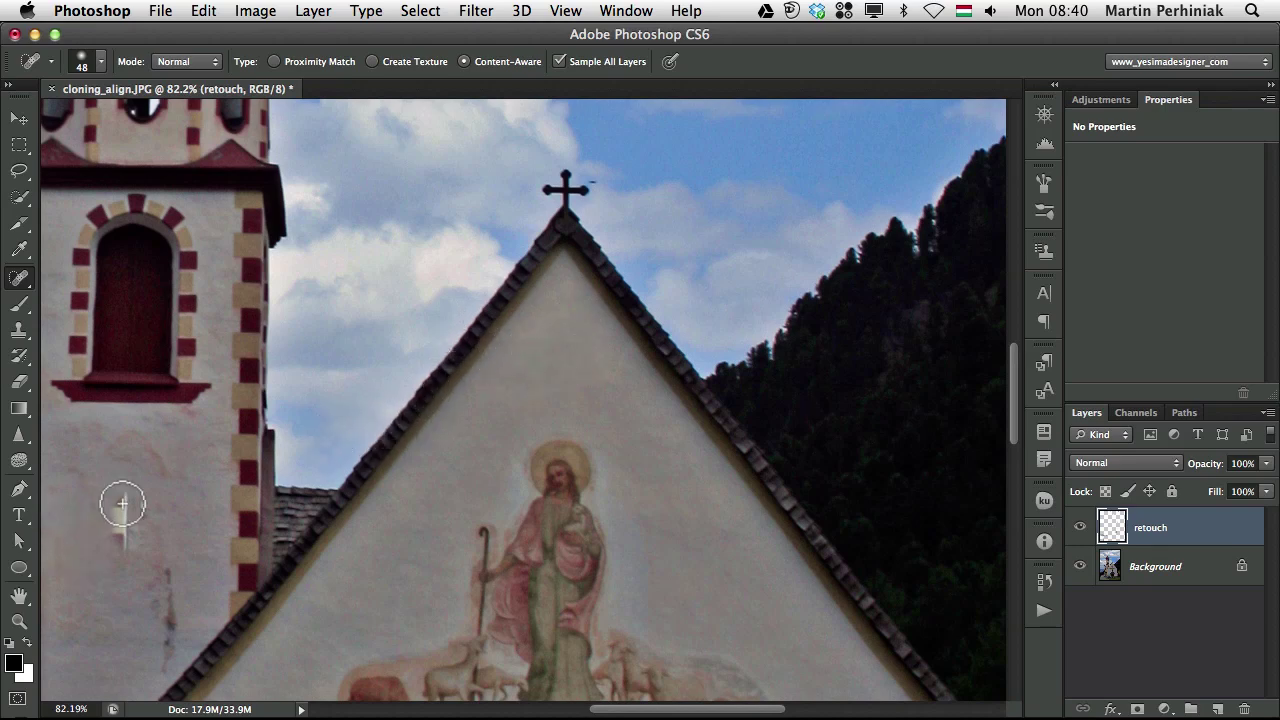
drag(222, 456, 471, 439)
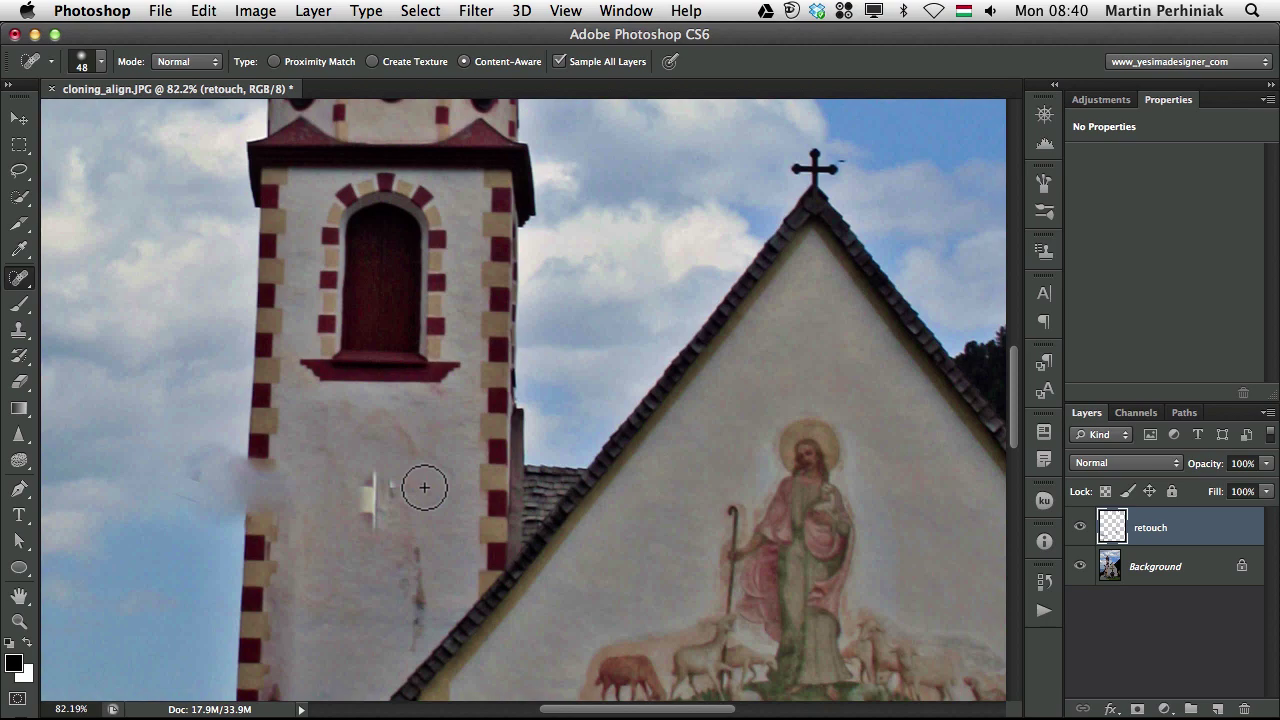
key(super+alt+z)
key(super+alt+z)
key(super+alt+z)
key(super+alt+z)
key(super+alt+z)
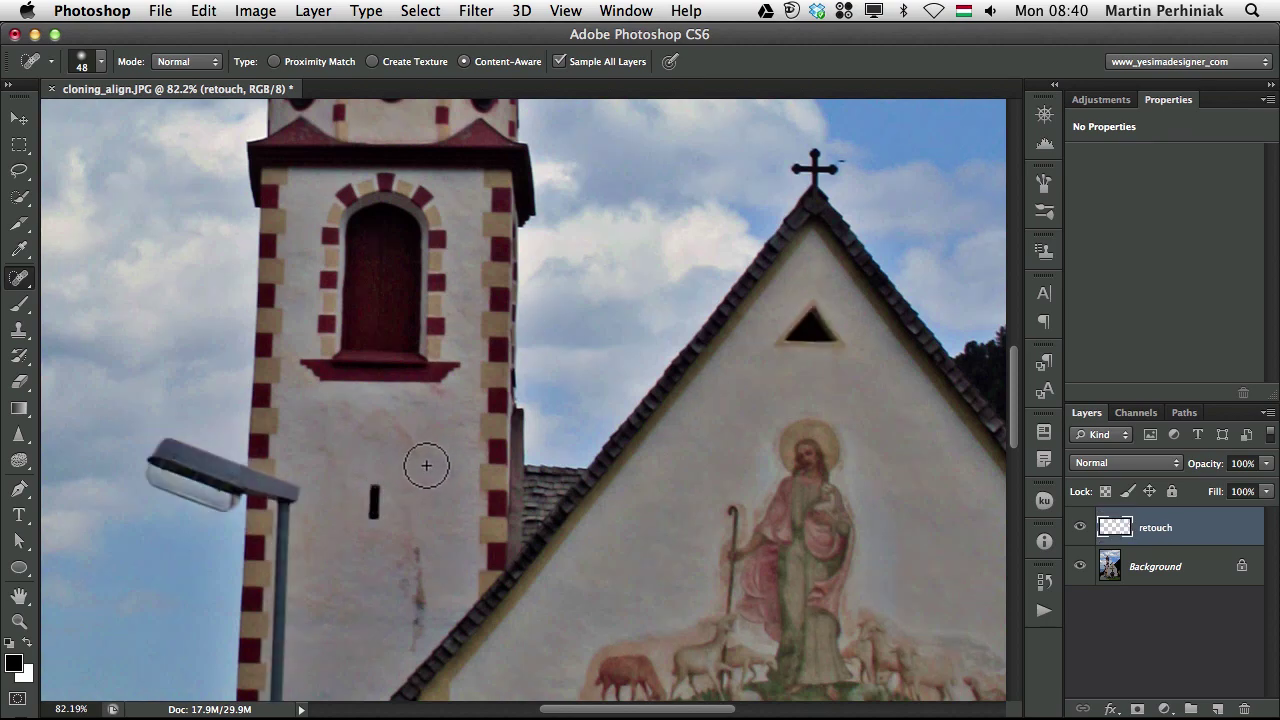
mouse_move(640, 228)
mouse_down()
mouse_move(537, 534)
mouse_move(625, 222)
mouse_up()
- Redo the removals of the street lamp and the gable and tower windows
key(super+shift+z)
key(super+shift+z)
key(super+shift+z)
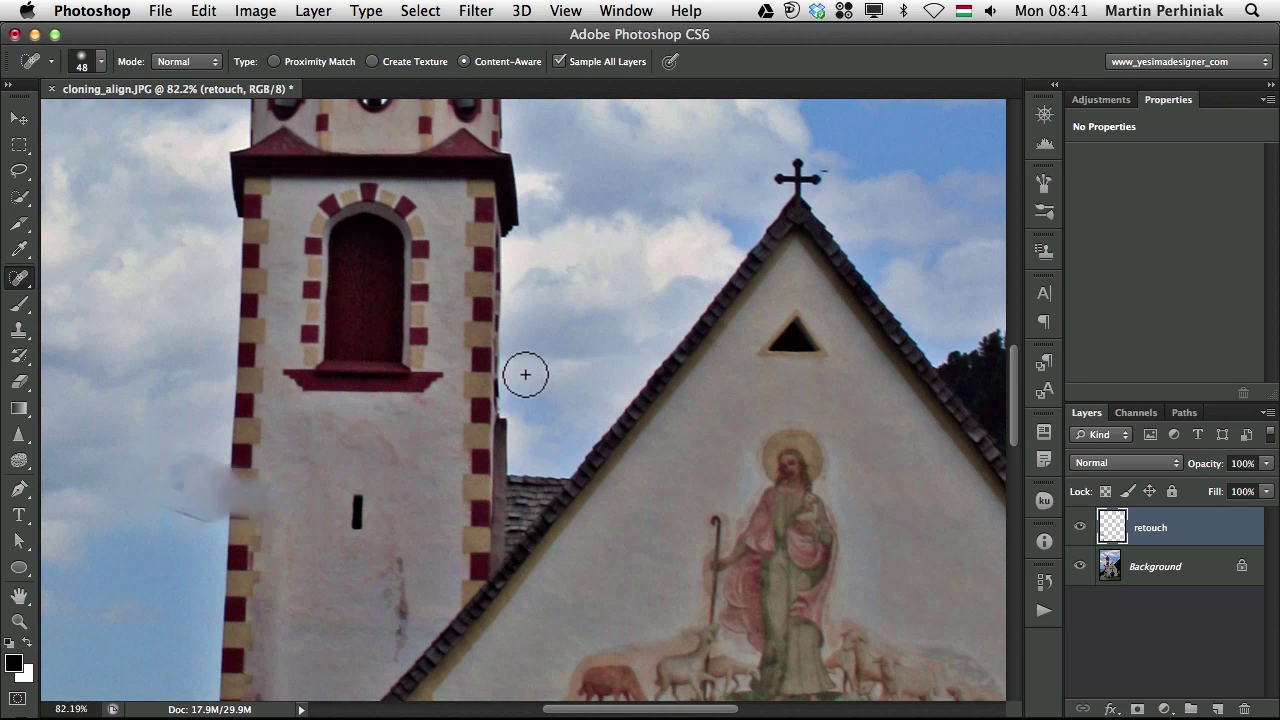
key(super+shift+z)
key(super+shift+z)
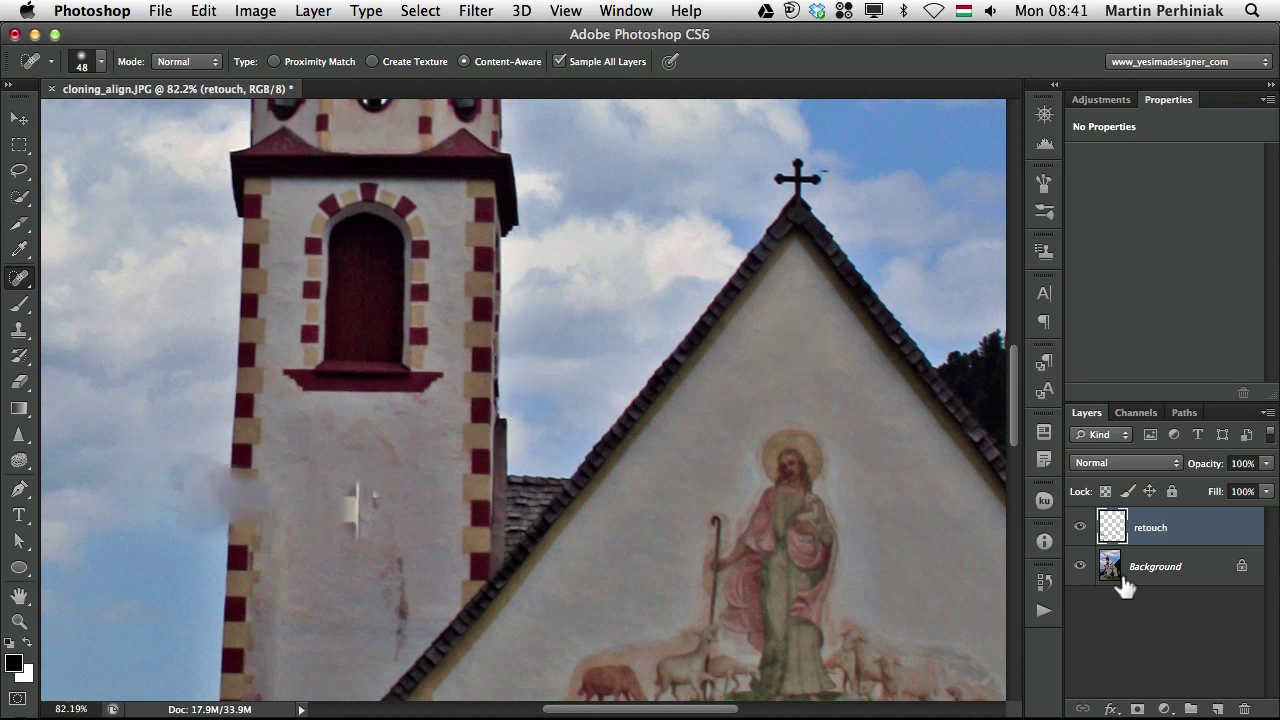
scroll(560, 460, down, 3)
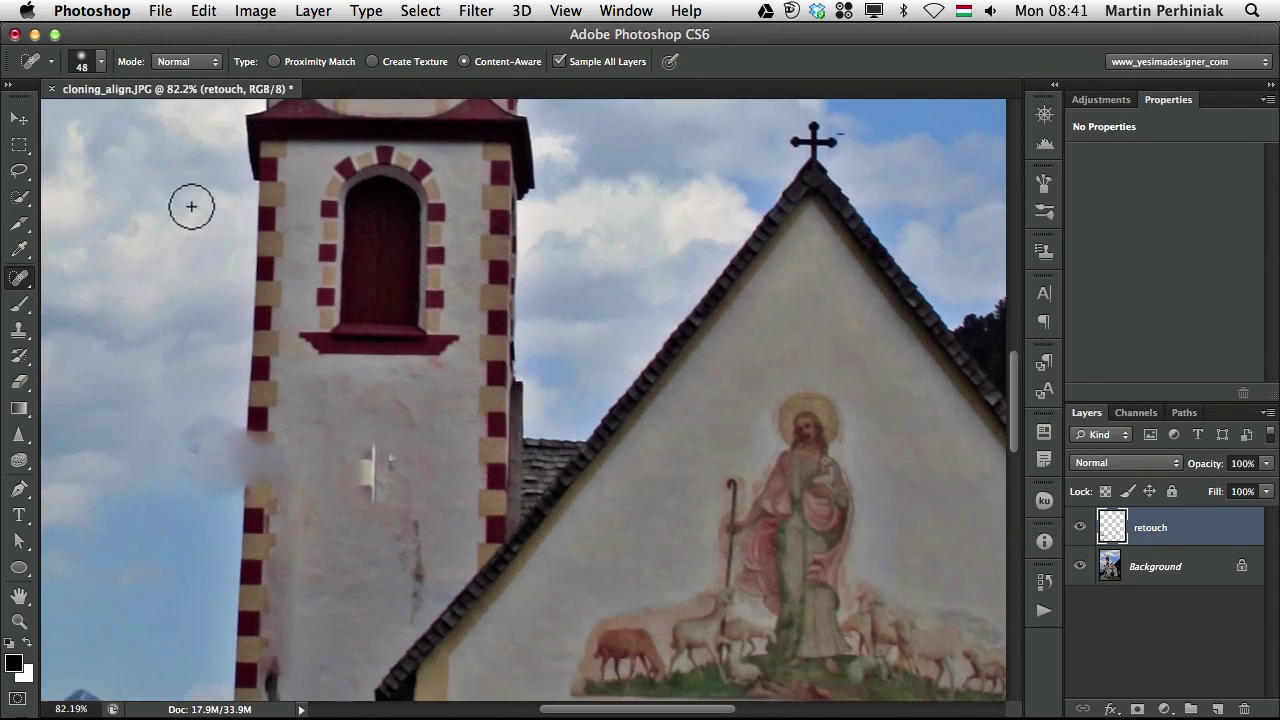
- Erase to history over the gable window, tower slot and street lamp to restore them
key(e)
drag(823, 294, 810, 305)
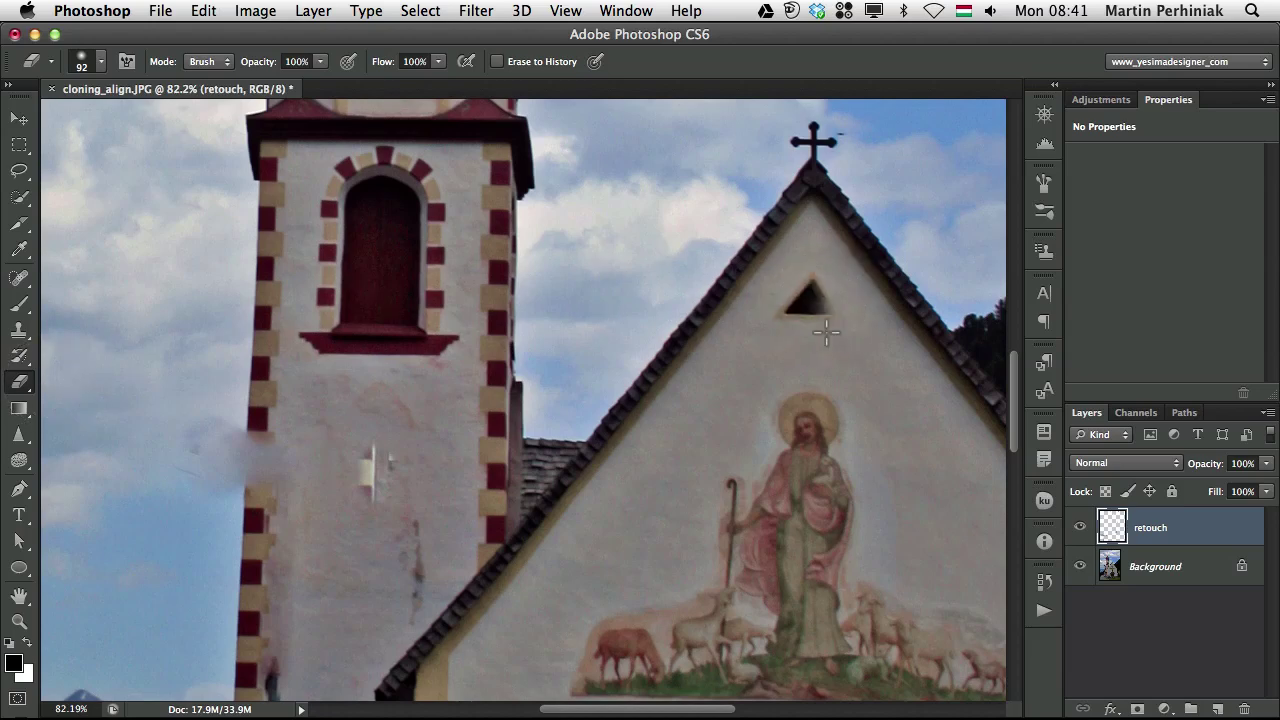
mouse_move(383, 445)
mouse_down()
mouse_move(281, 389)
mouse_move(254, 410)
mouse_move(142, 416)
mouse_up()
drag(281, 480, 277, 657)
scroll(320, 440, down, 5)
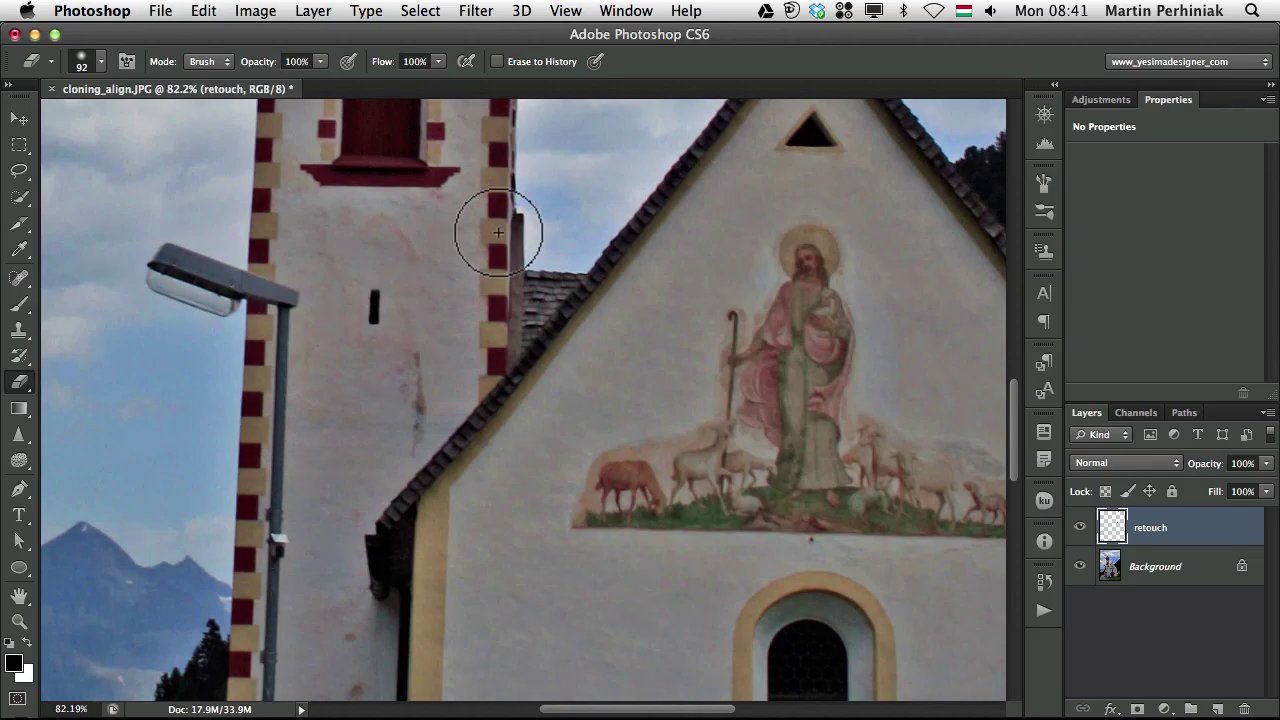
drag(607, 245, 474, 661)
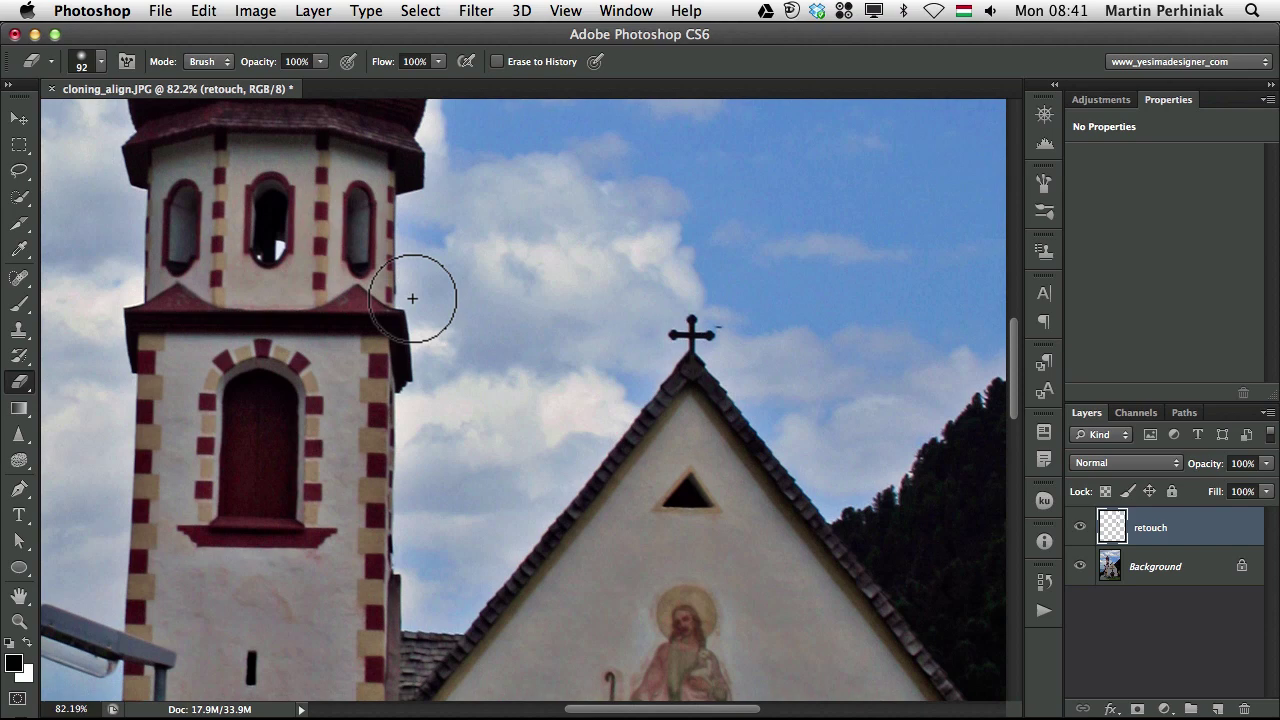
- Choose the Healing Brush Tool with Sample set to All Layers
click(18, 278)
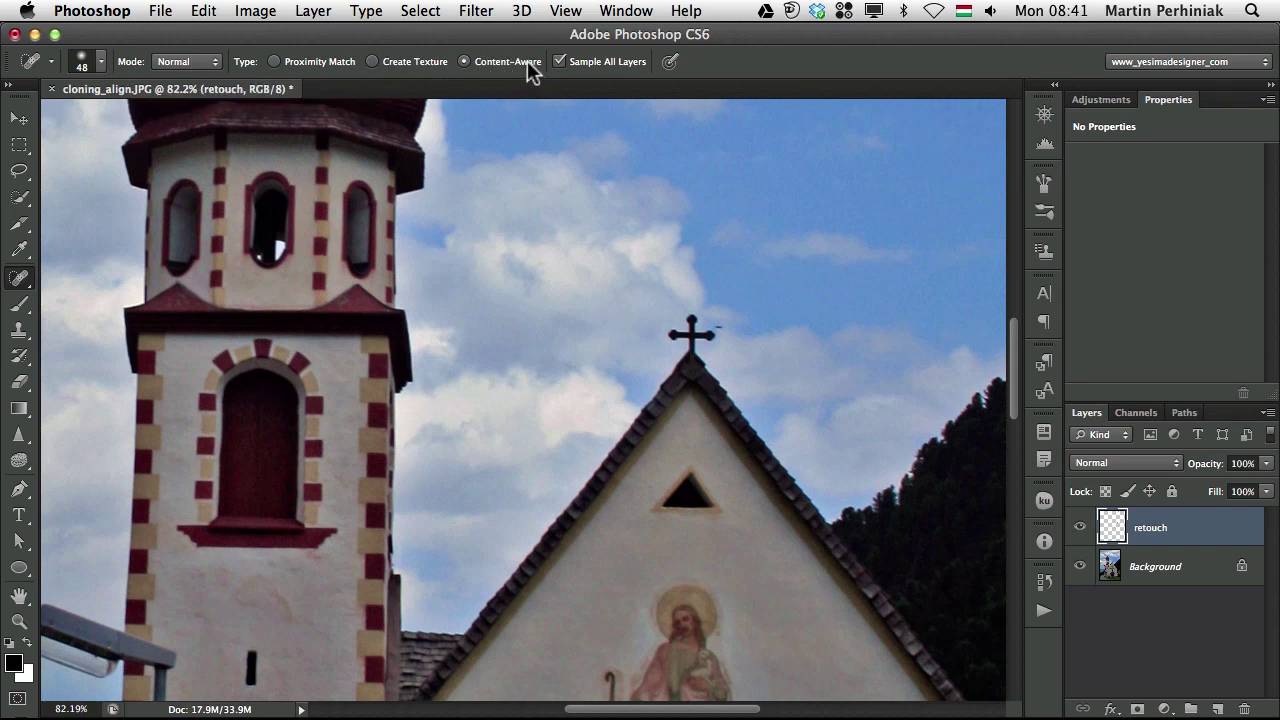
click(22, 279)
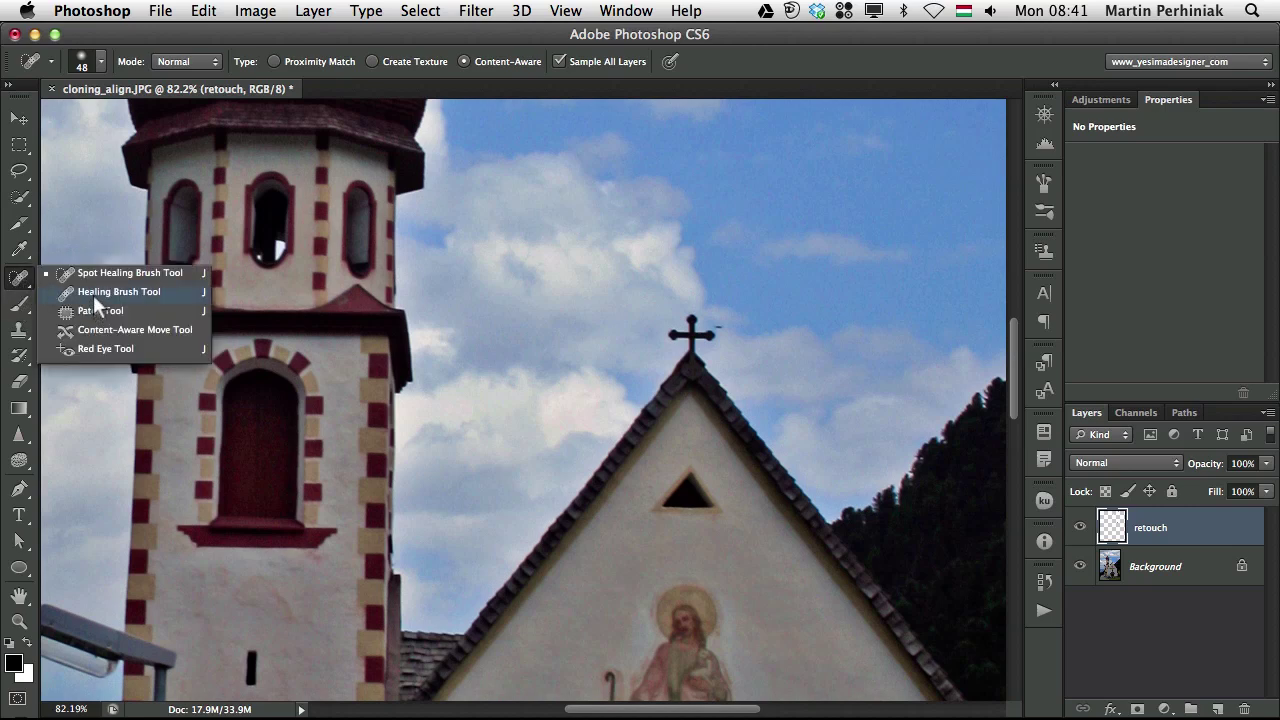
click(93, 292)
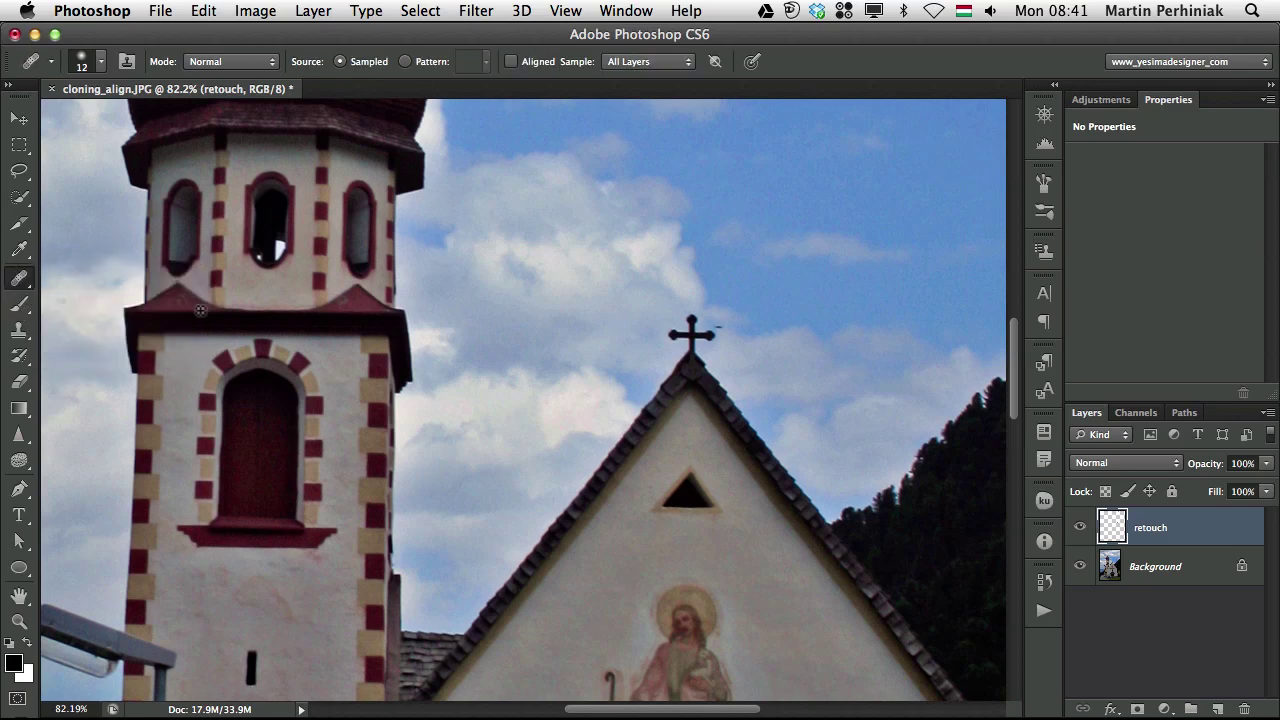
click(617, 62)
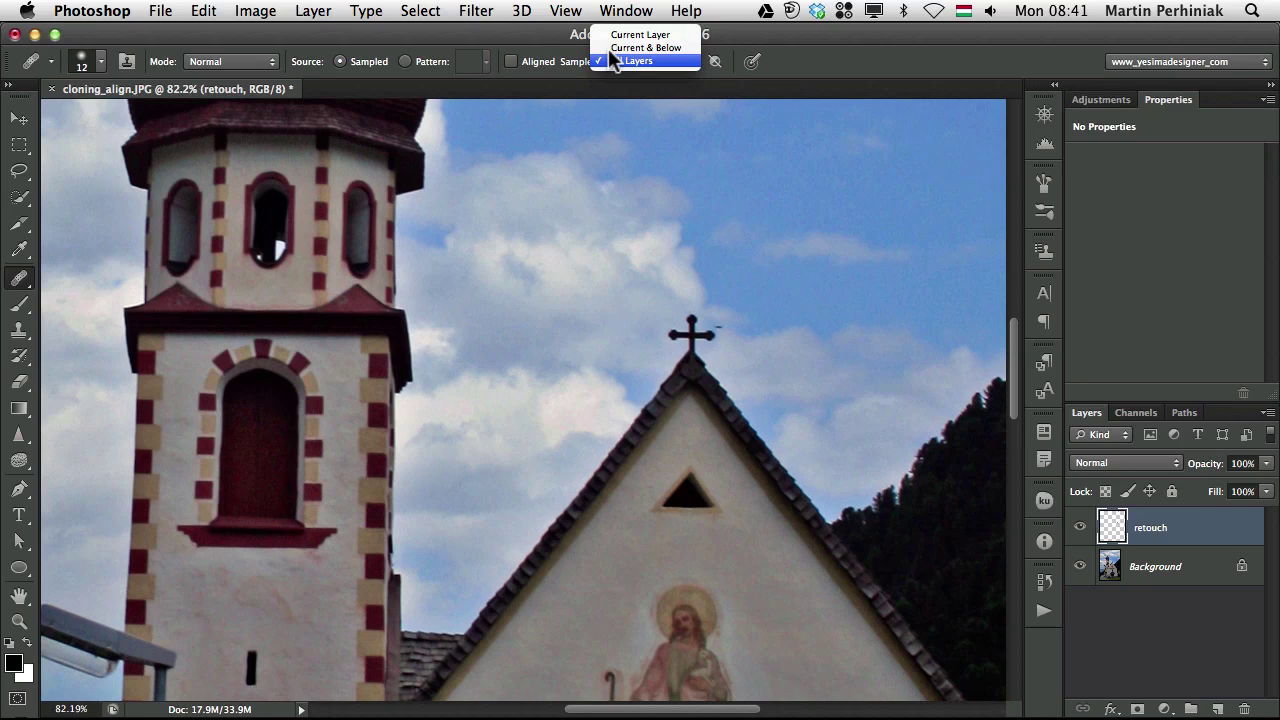
click(632, 61)
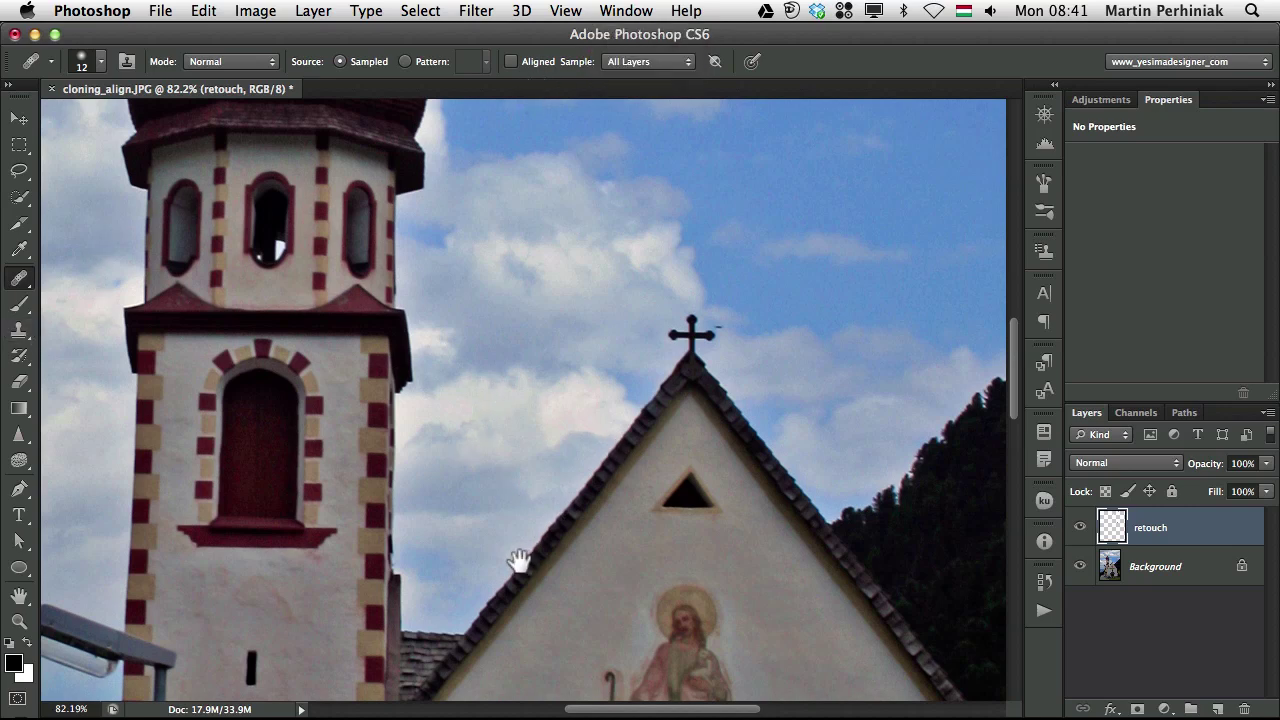
- Set brush size 49, sample clean tower wall, and paint over the dark mark
mouse_move(519, 560)
mouse_down()
mouse_move(585, 335)
mouse_move(682, 340)
mouse_up()
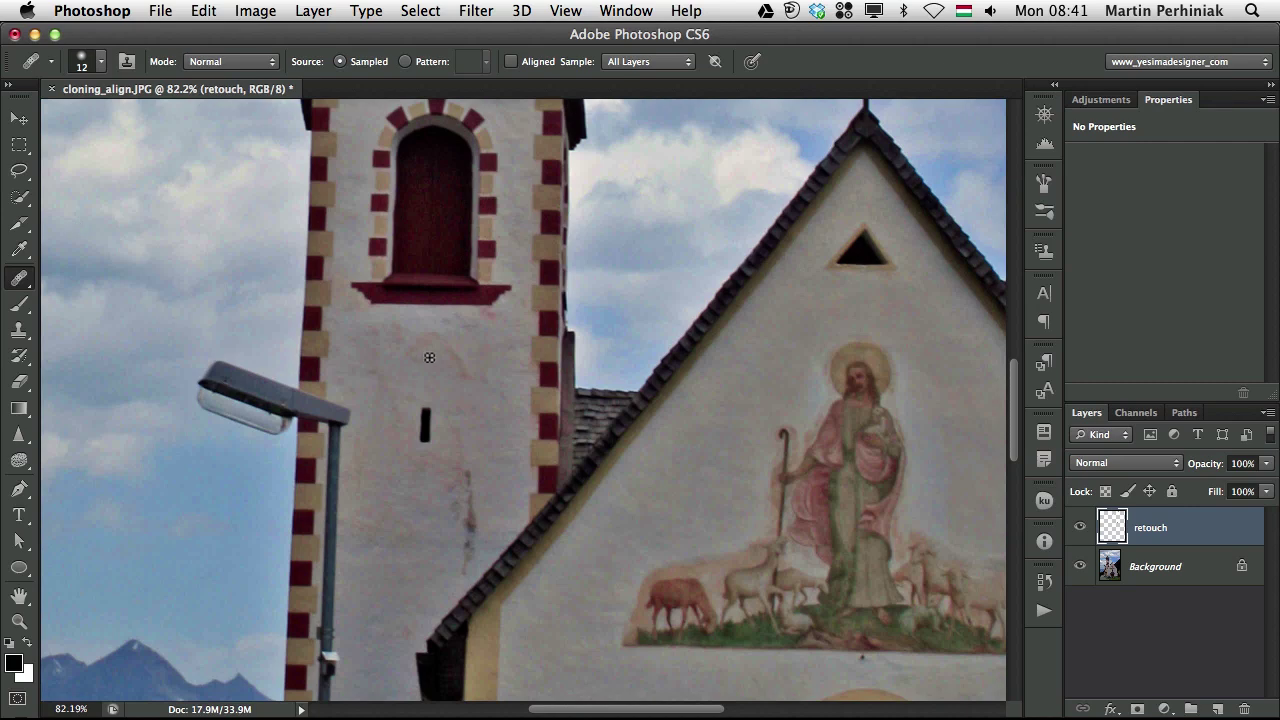
drag(391, 363, 403, 357)
alt+click(379, 357)
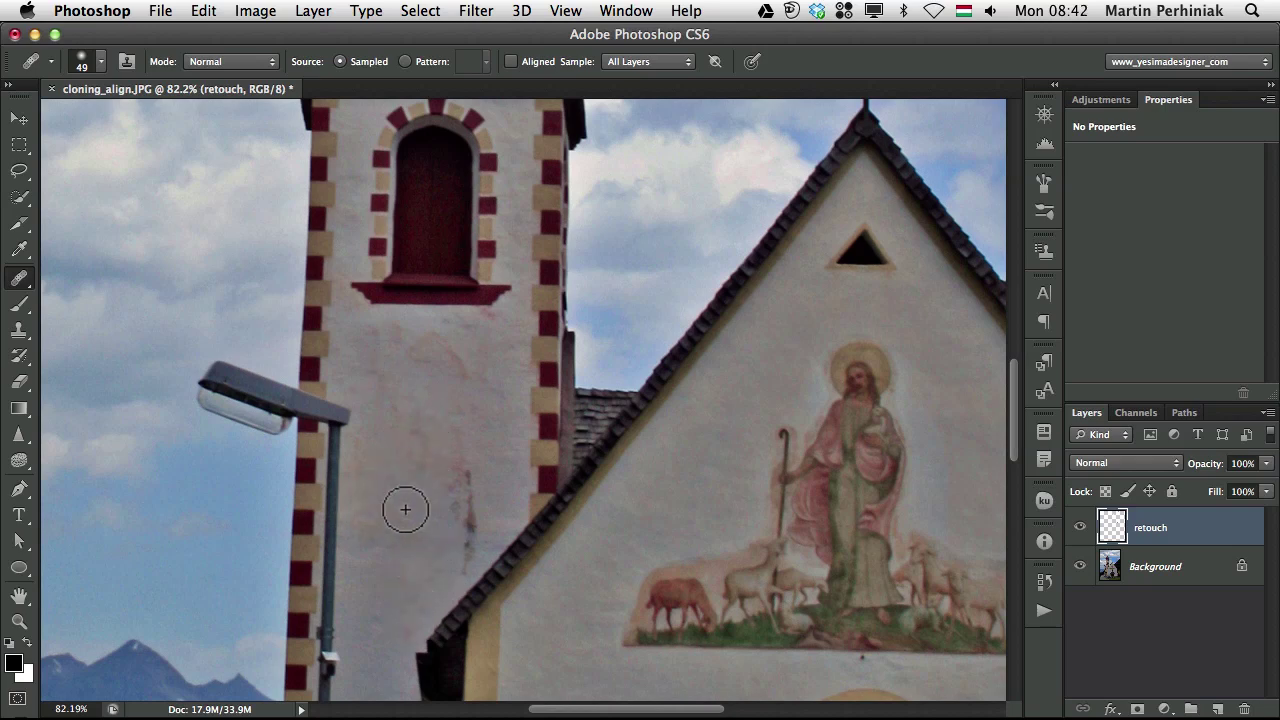
alt+click(401, 477)
drag(459, 485, 464, 503)
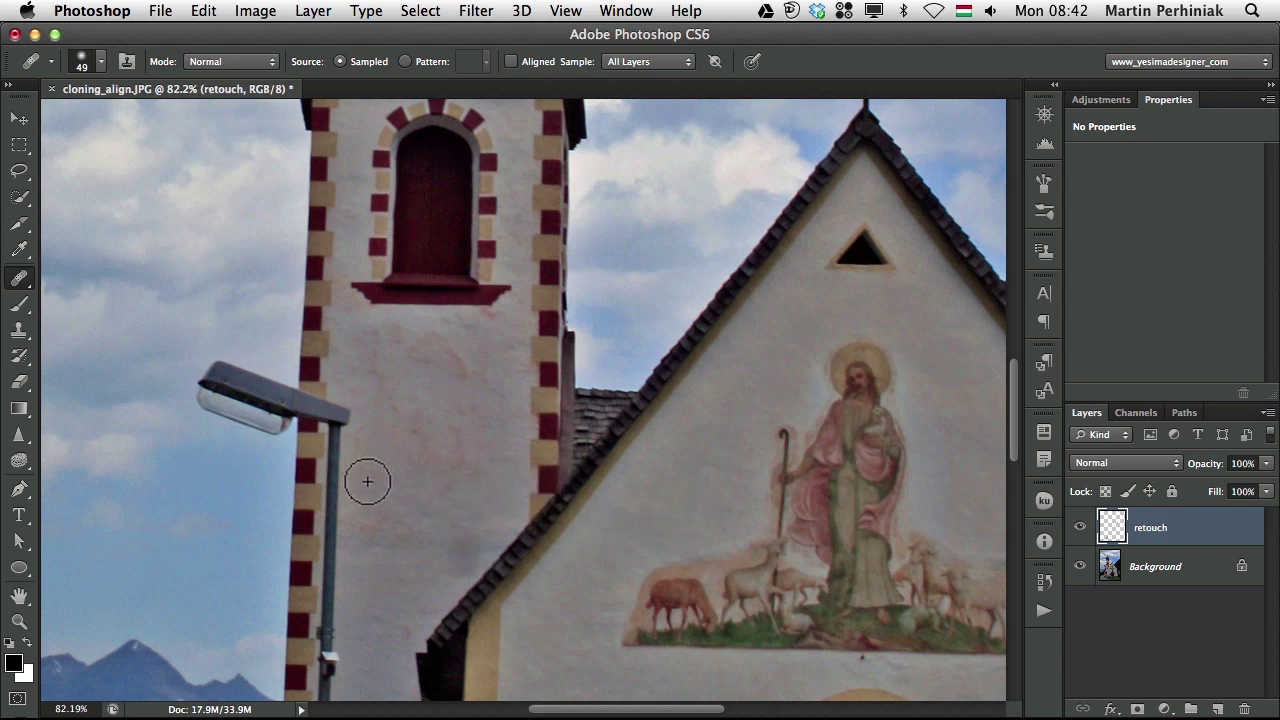
- Zoom in on the tower wall by the roof and heal its dark streaks from clean wall
scroll(414, 510, down, 5)
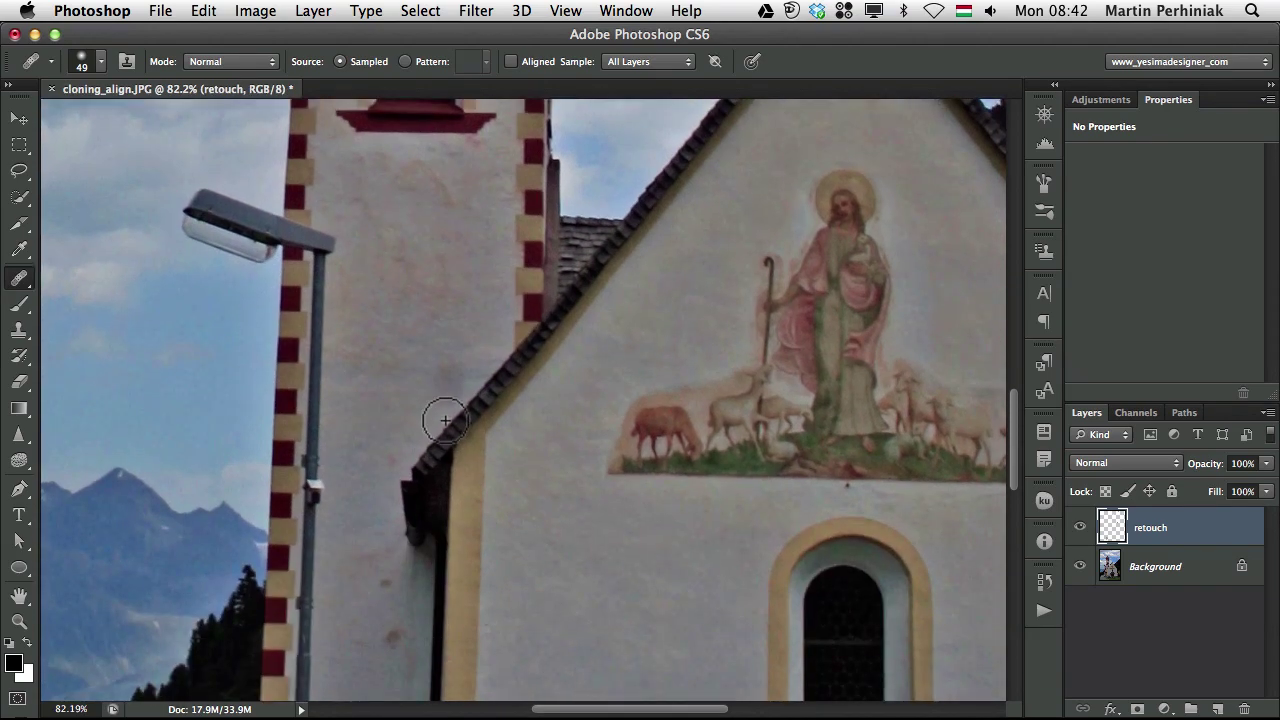
drag(466, 323, 511, 317)
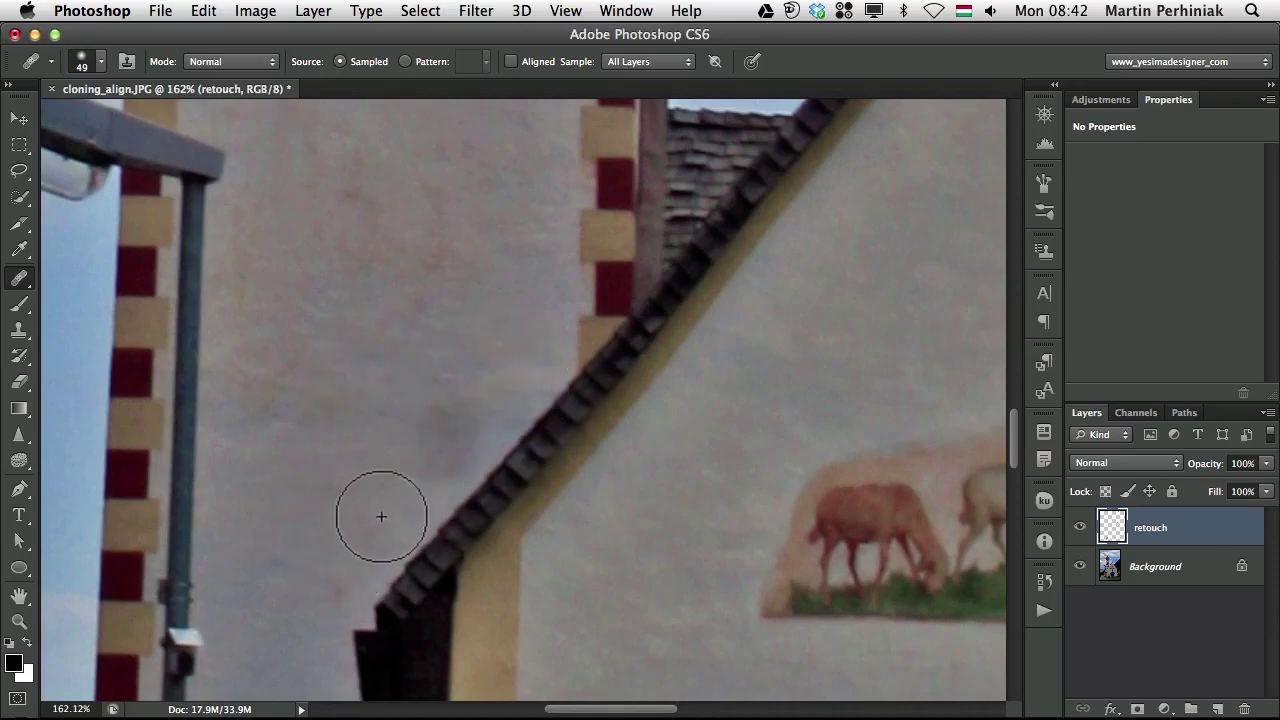
drag(455, 430, 455, 310)
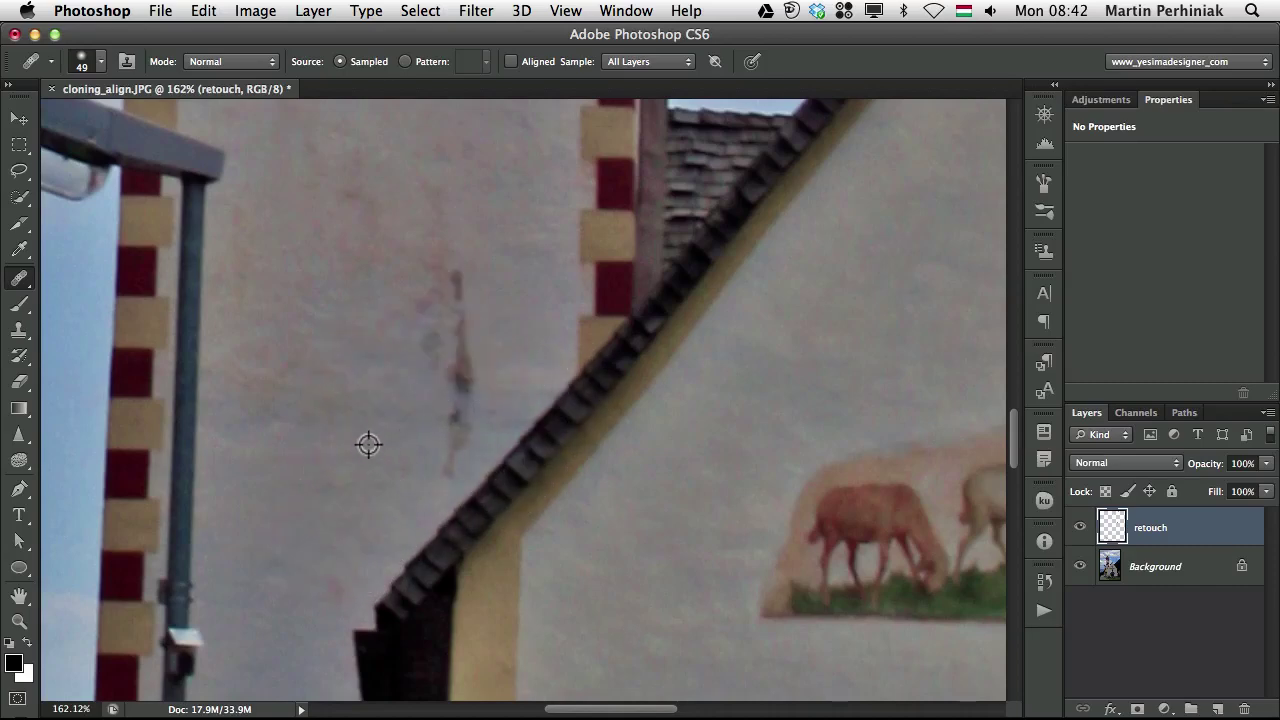
alt+click(357, 509)
drag(437, 460, 470, 427)
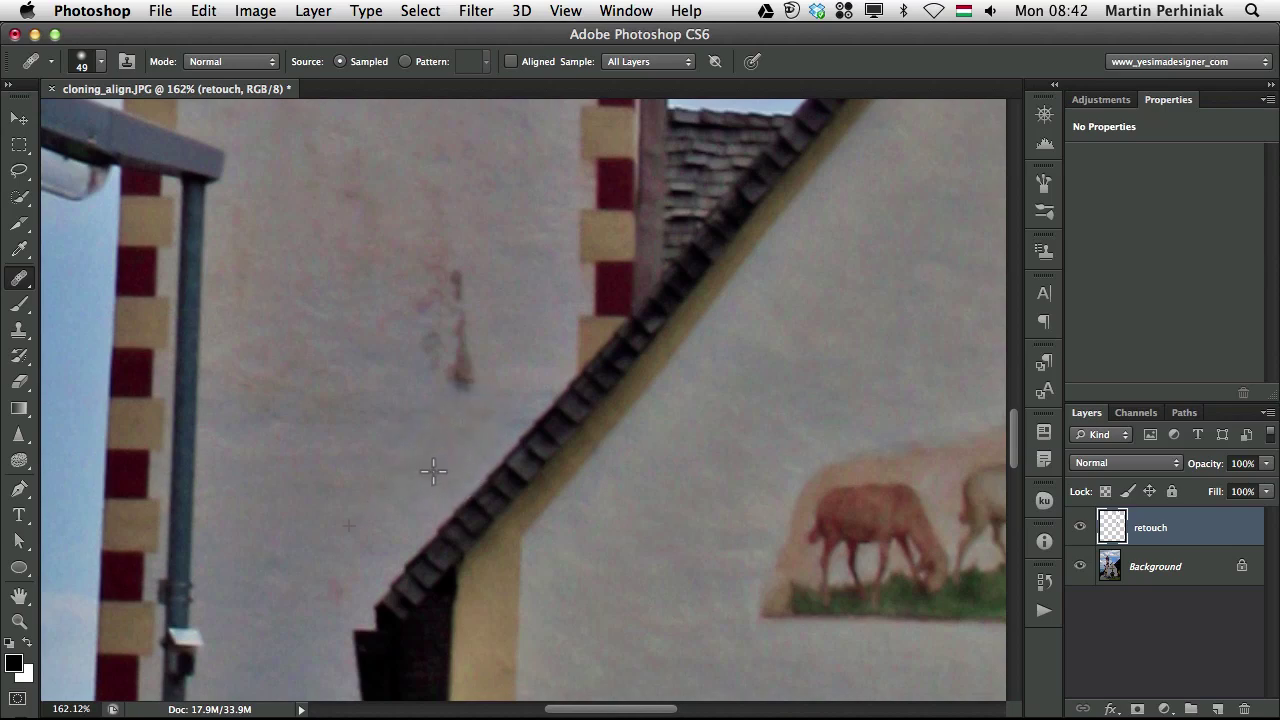
click(450, 456)
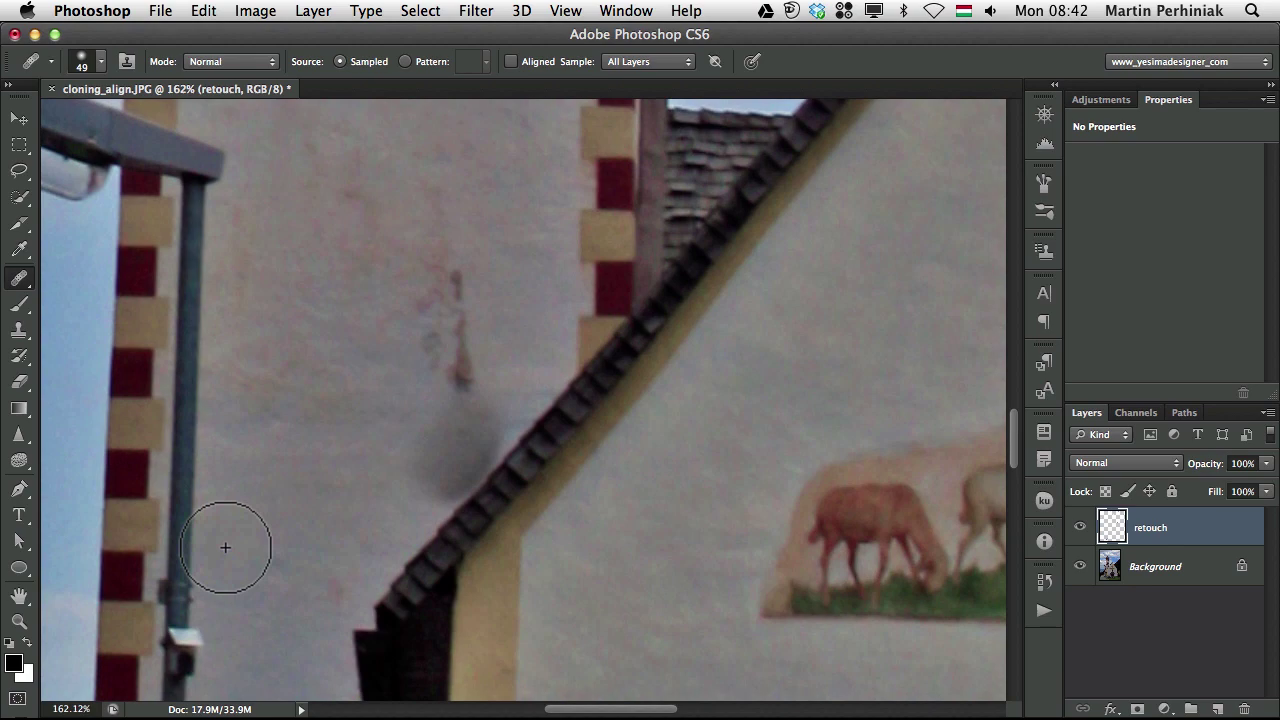
- Zoom out, pan to the onion-dome tower and gable sky, then zoom in slightly
key(super+minus)
key(super+minus)
key(super+minus)
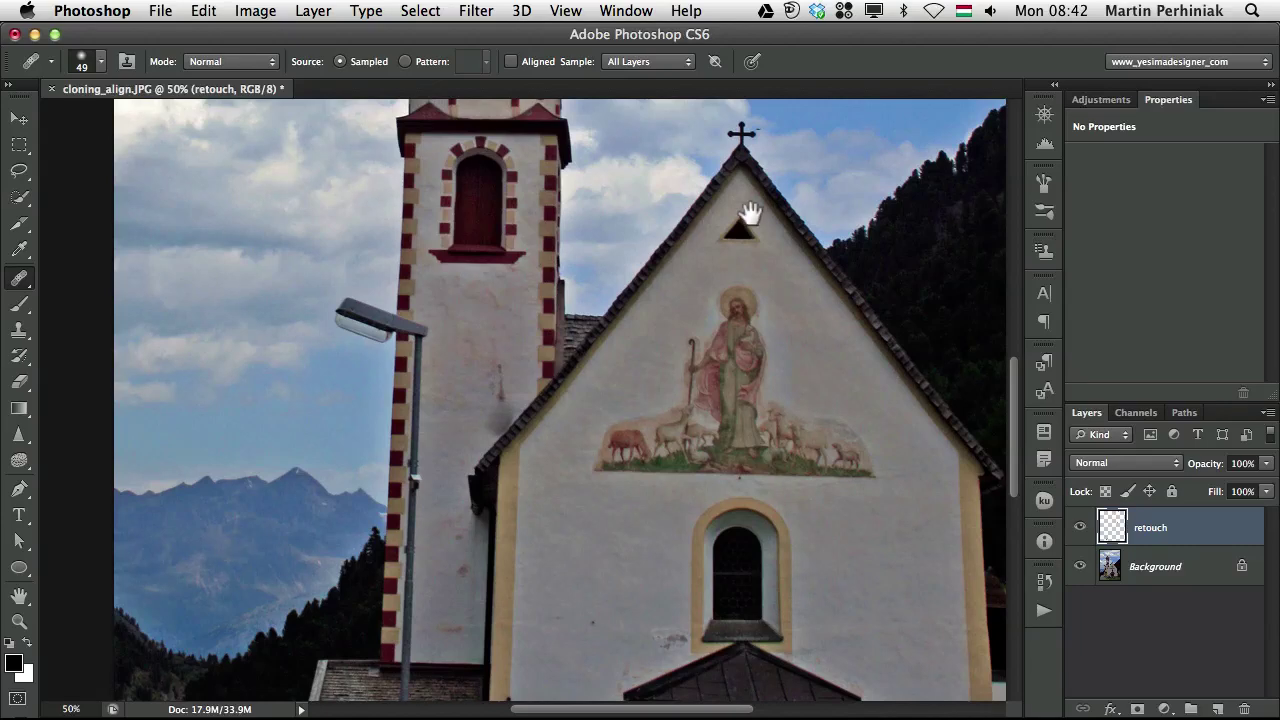
drag(750, 213, 588, 540)
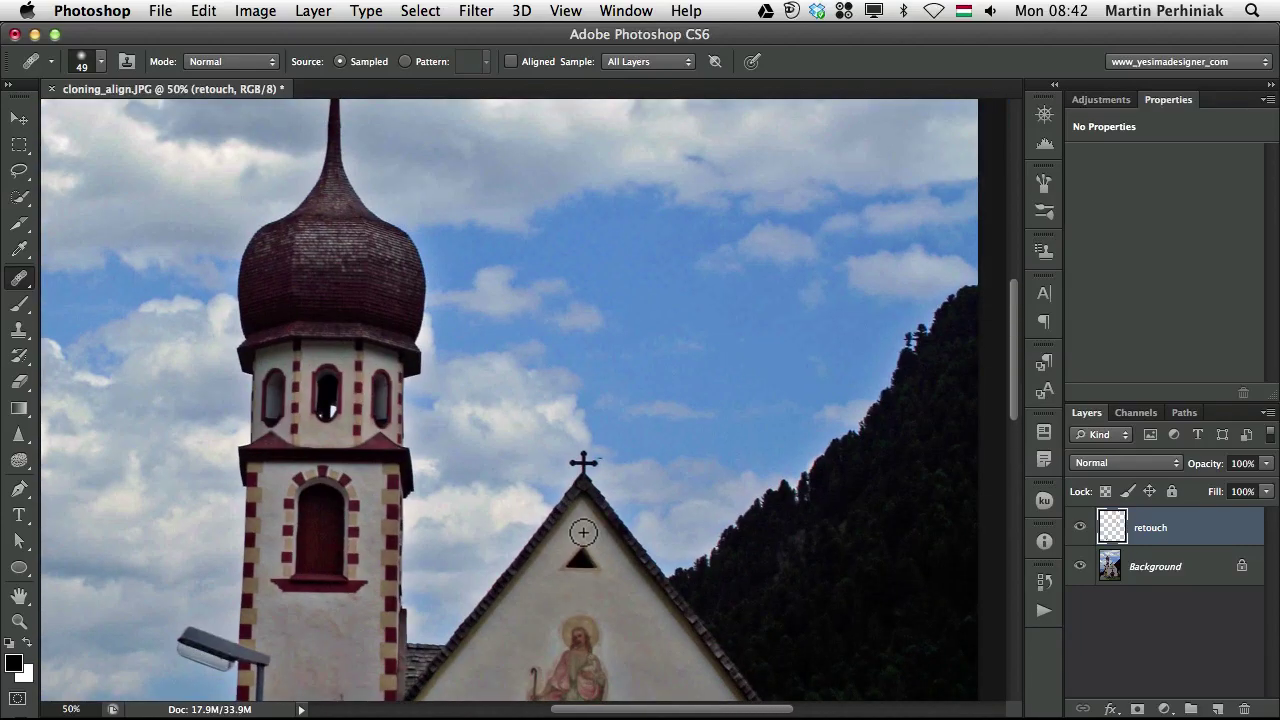
drag(710, 541, 683, 349)
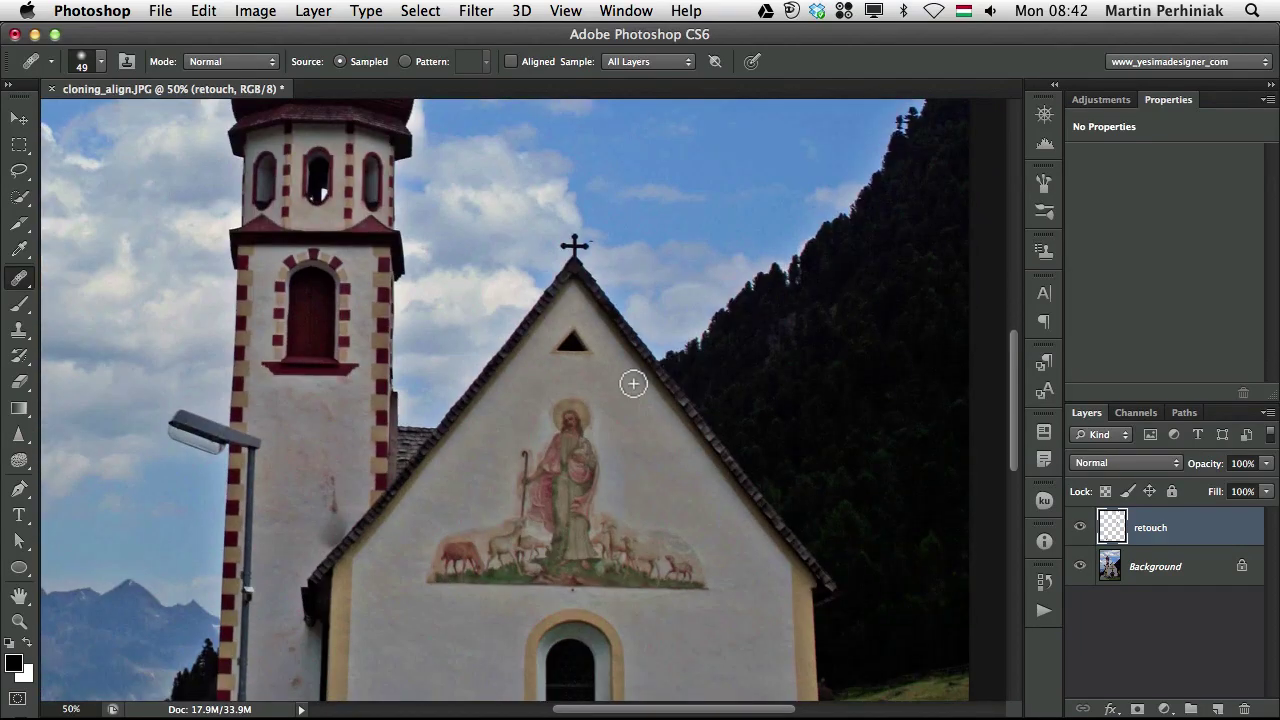
key(super+plus)
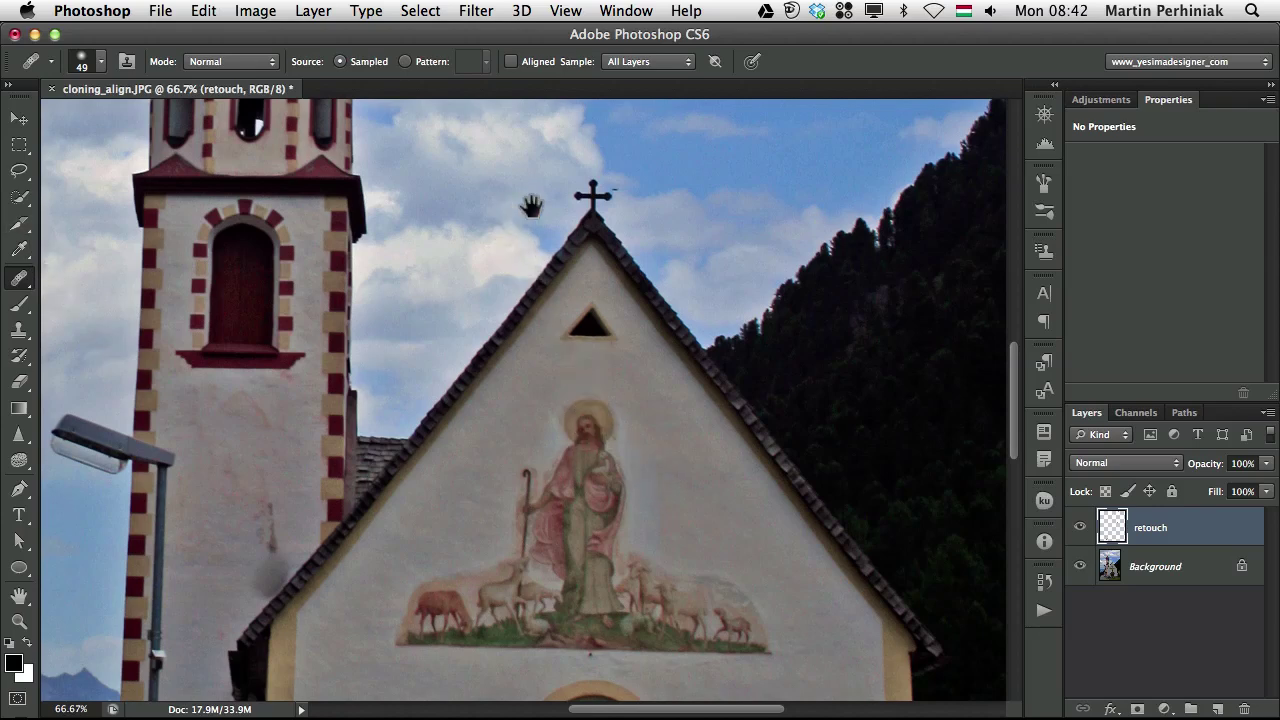
drag(529, 203, 546, 466)
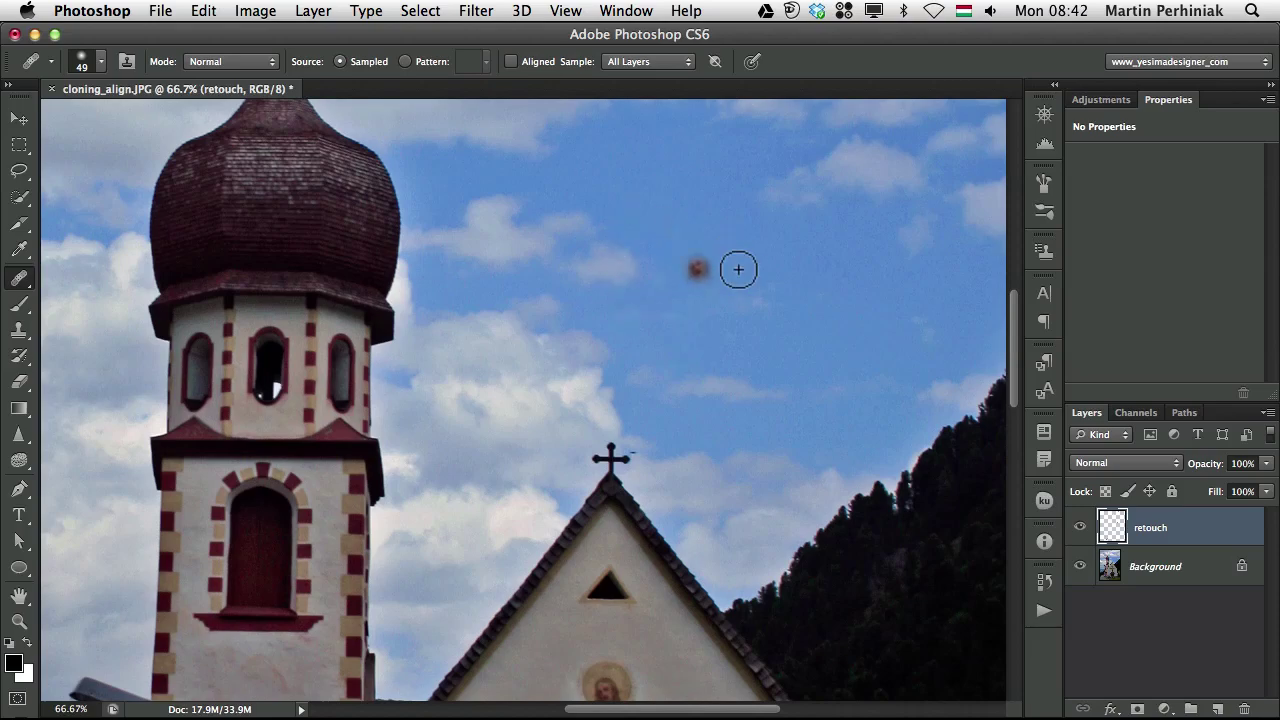
- Clone Stamp the fresco saint into the sky above the cross, undoing a stray dab on the dome
click(18, 329)
drag(586, 620, 599, 326)
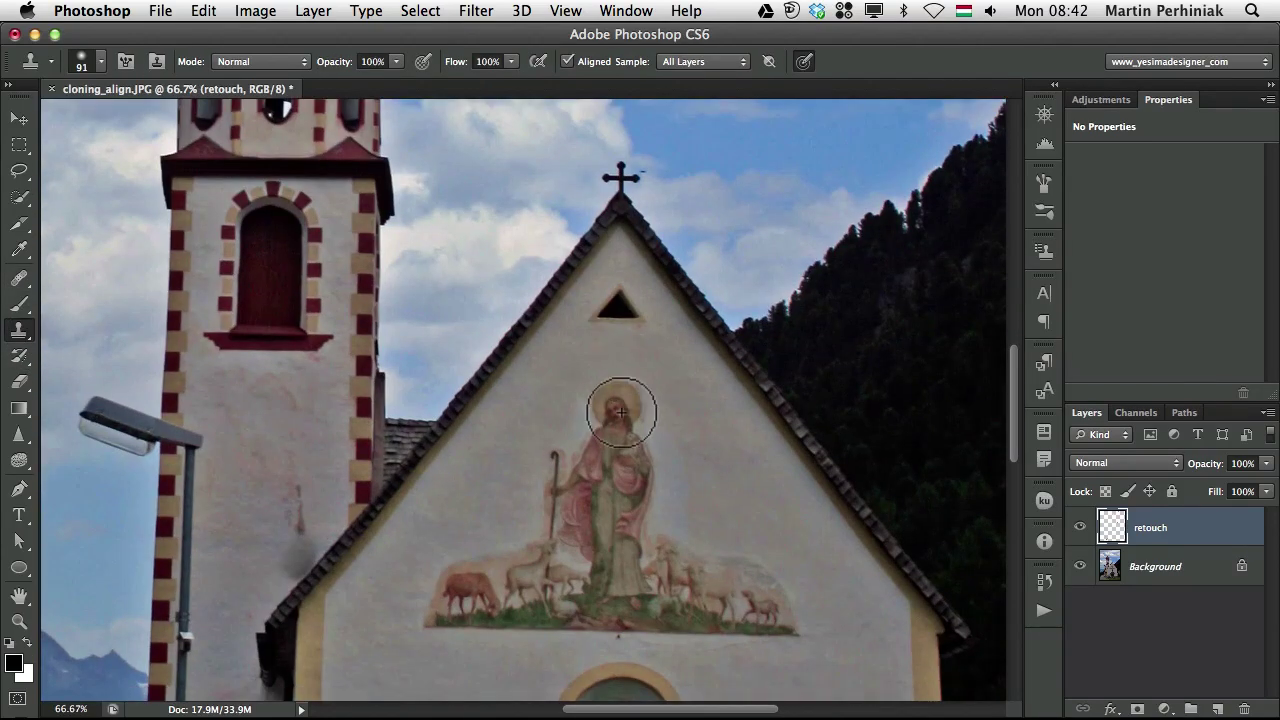
alt+click(612, 412)
drag(590, 219, 593, 435)
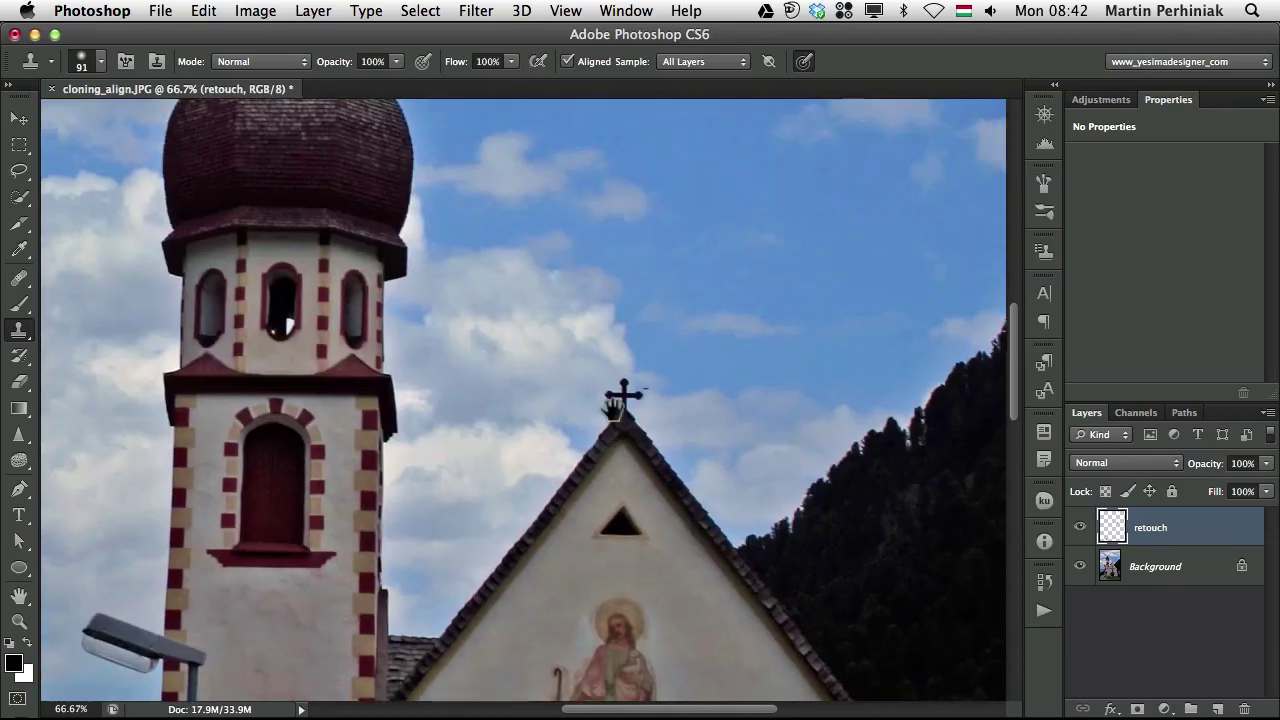
mouse_move(640, 210)
mouse_down()
mouse_move(665, 210)
mouse_move(645, 257)
mouse_move(661, 256)
mouse_move(665, 287)
mouse_move(624, 270)
mouse_move(613, 298)
mouse_move(604, 261)
mouse_move(623, 322)
mouse_move(646, 337)
mouse_move(617, 333)
mouse_move(651, 363)
mouse_move(660, 321)
mouse_move(690, 386)
mouse_up()
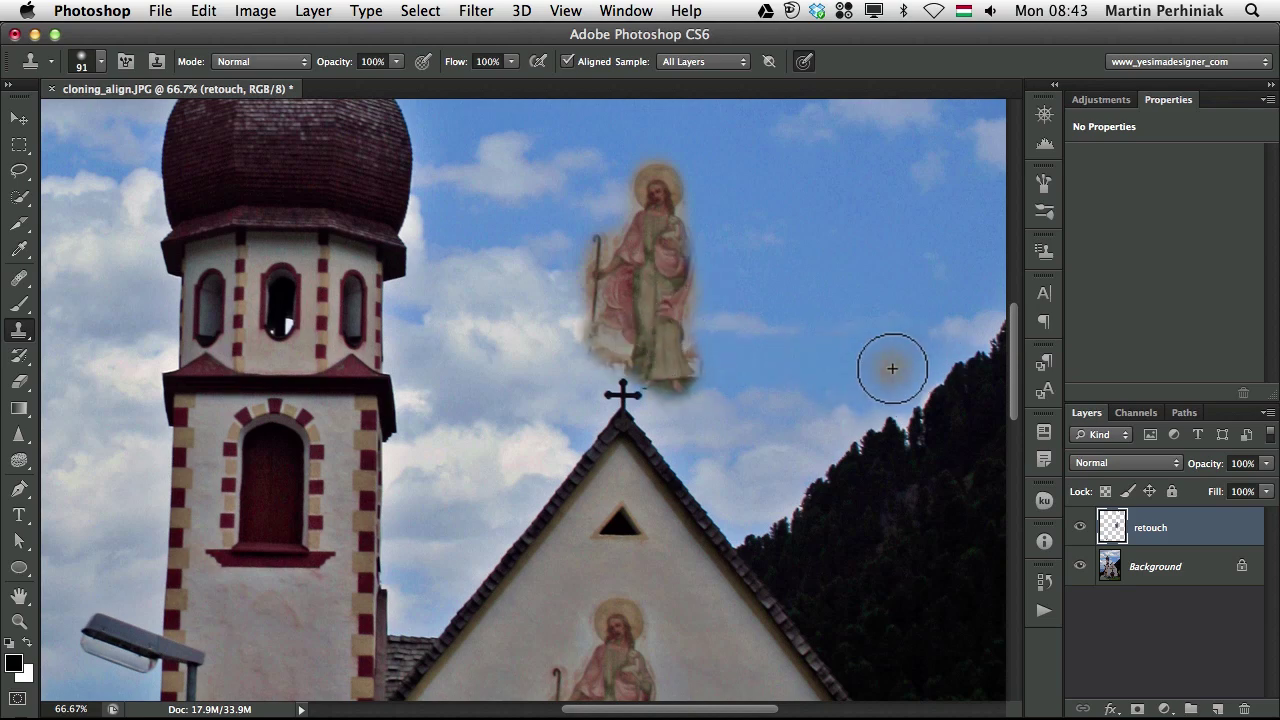
drag(749, 439, 792, 258)
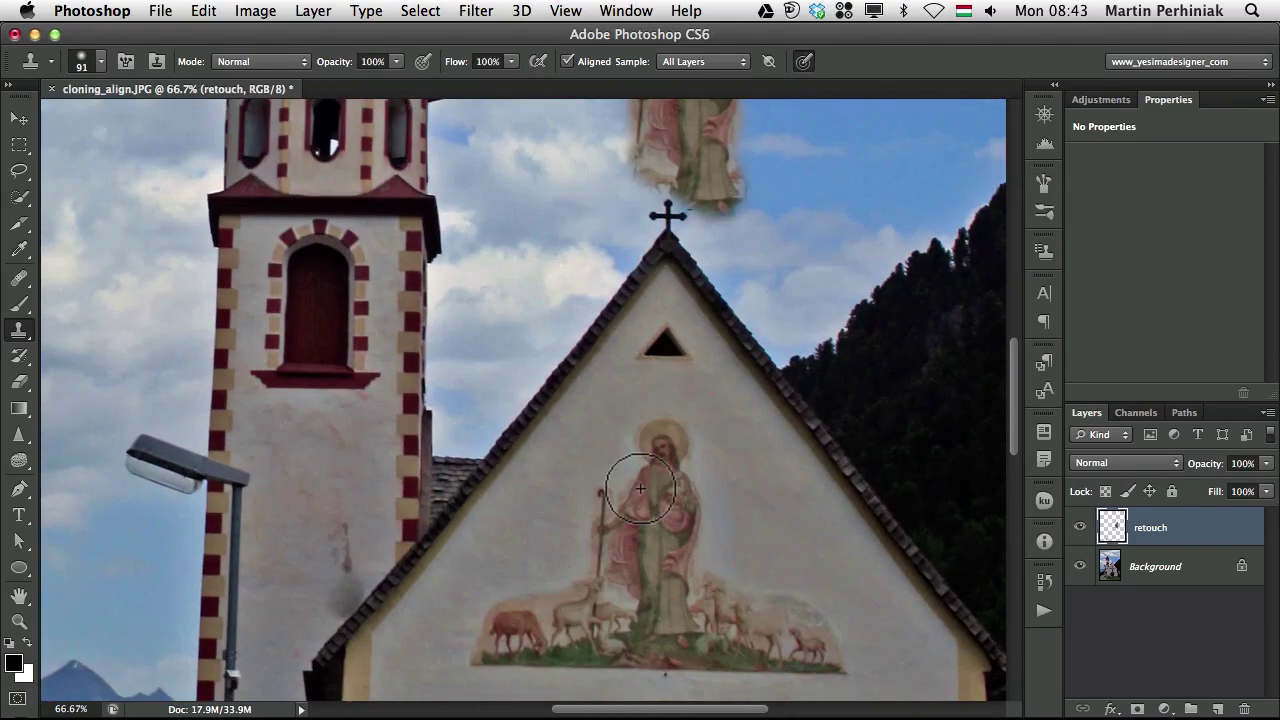
drag(714, 251, 714, 480)
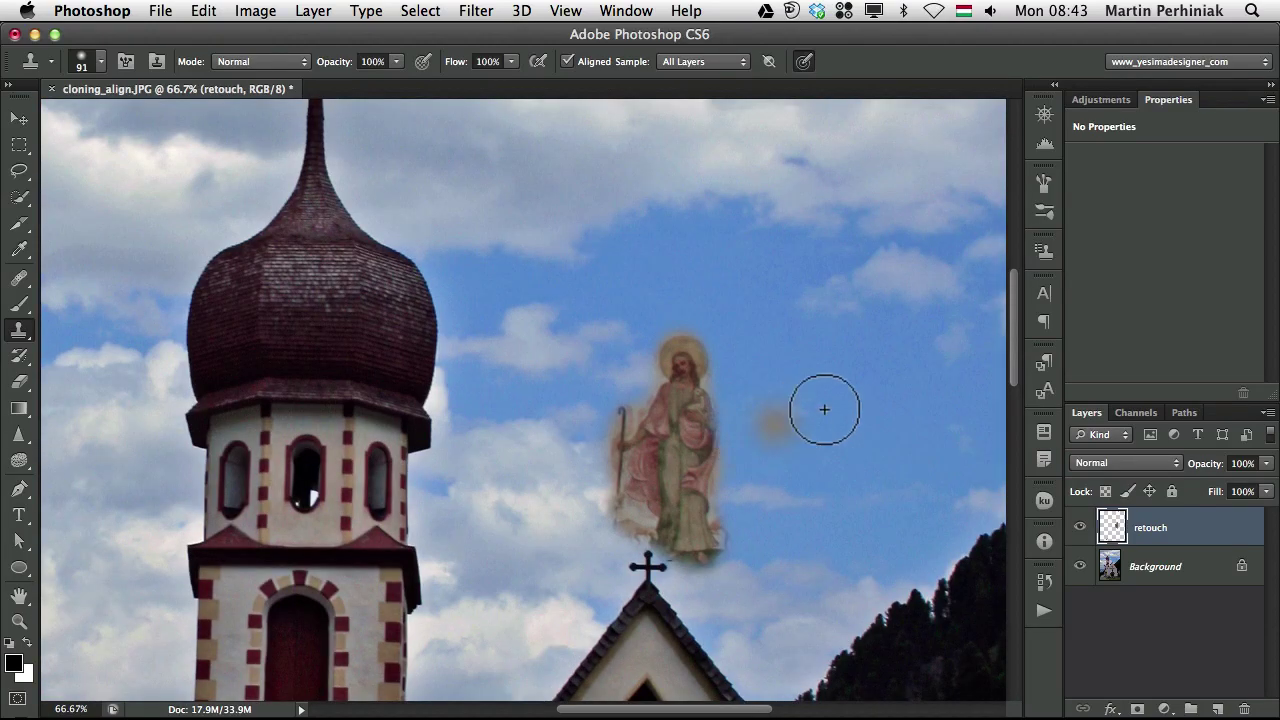
click(216, 399)
key(super+z)
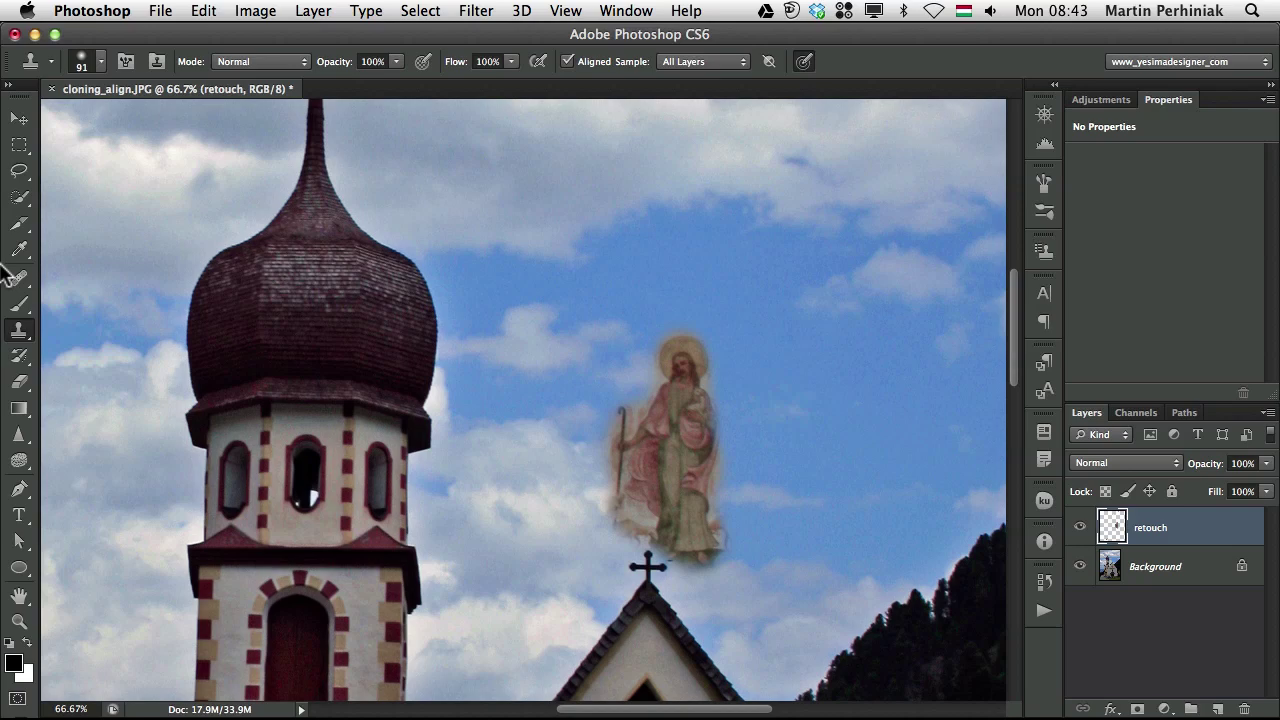
- With the Healing Brush, paint a second saint copy to the right of the cloned figure
click(21, 278)
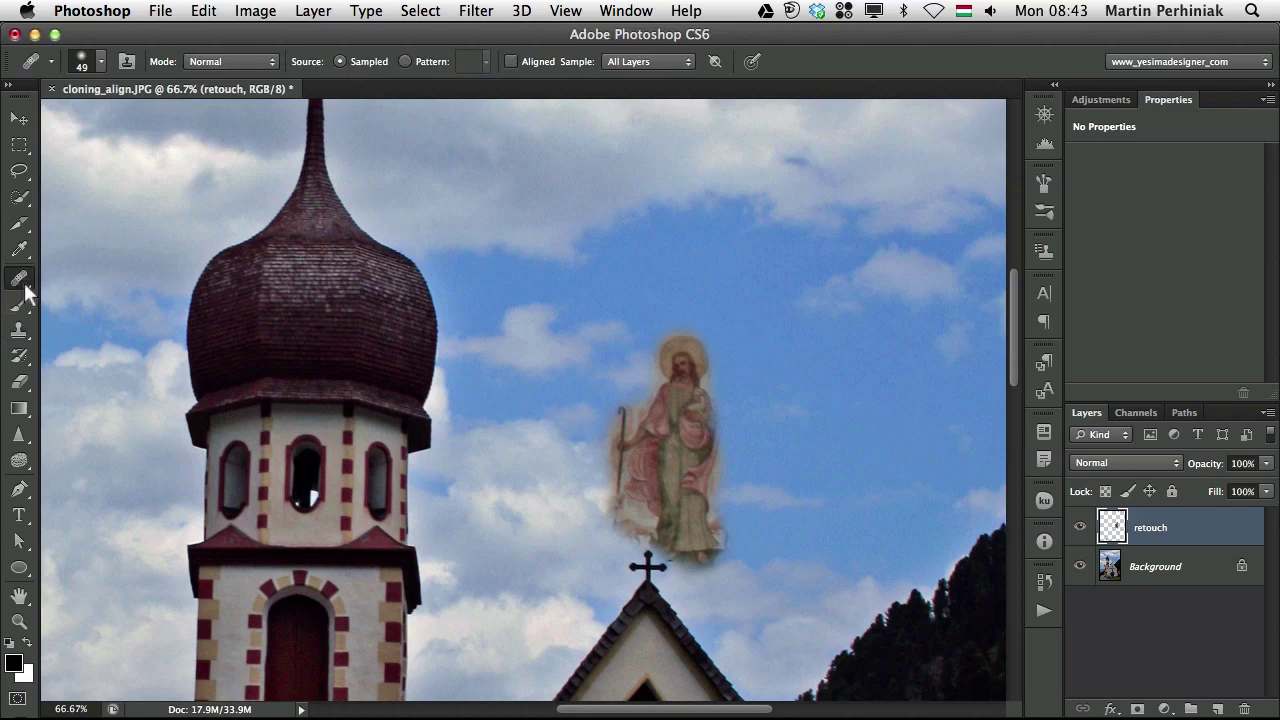
drag(19, 279, 130, 300)
drag(586, 566, 517, 294)
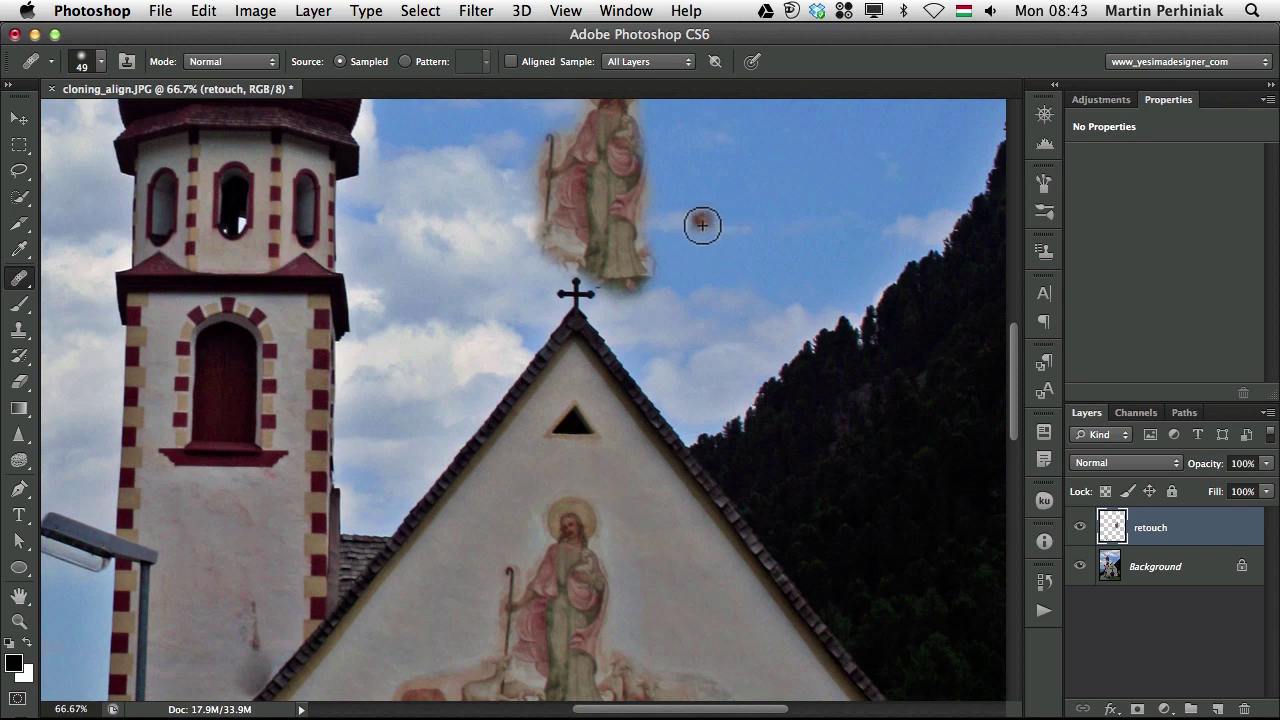
scroll(686, 371, up, 5)
click(680, 263)
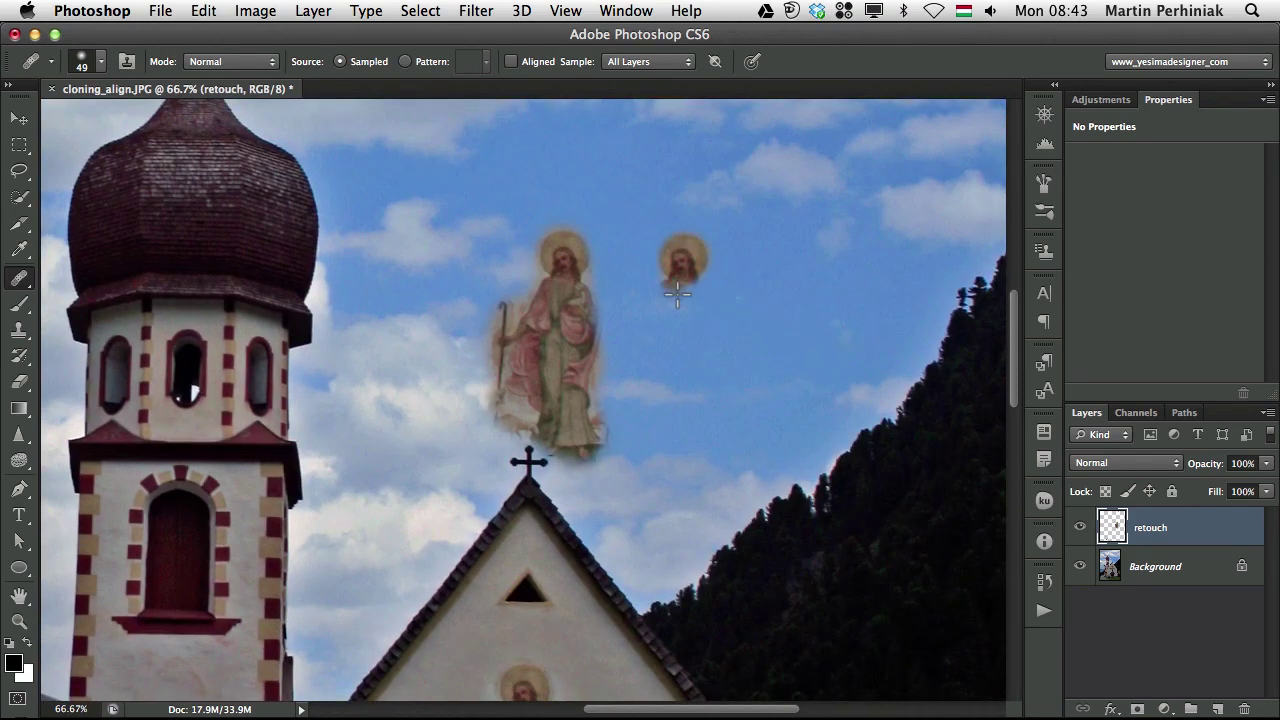
mouse_move(677, 294)
mouse_down()
mouse_move(680, 341)
mouse_move(649, 326)
mouse_move(660, 360)
mouse_up()
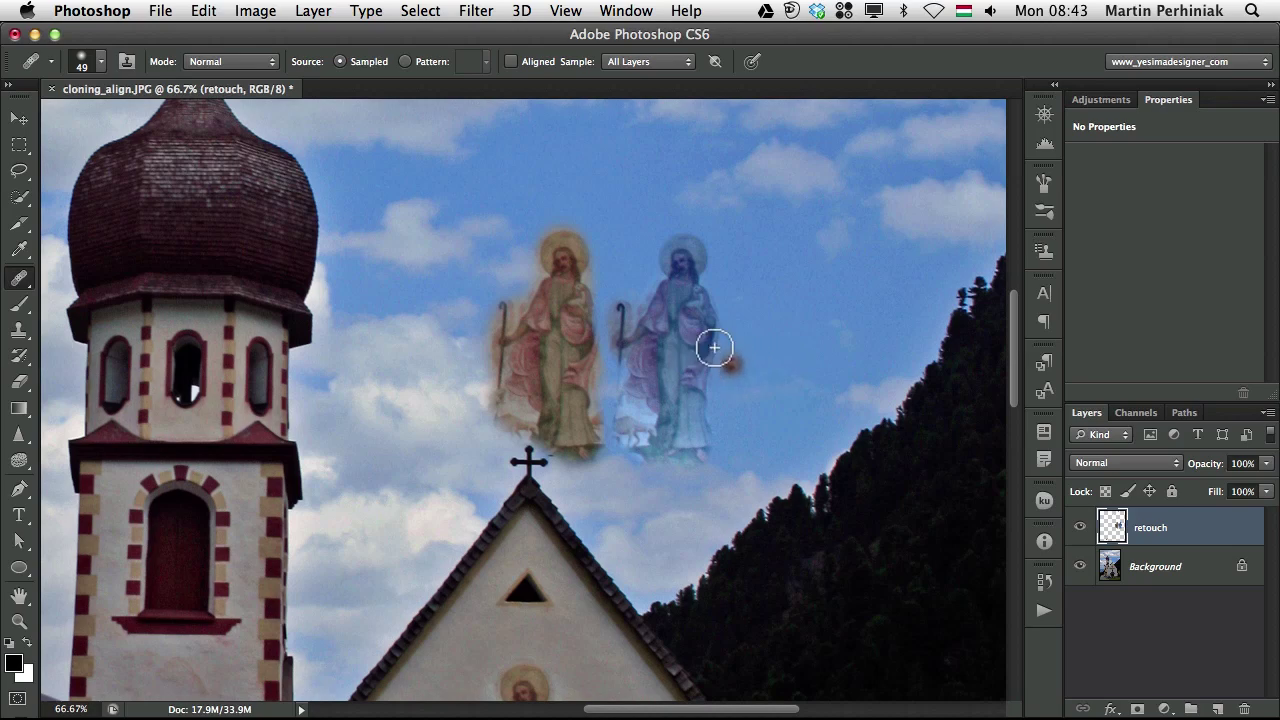
click(783, 382)
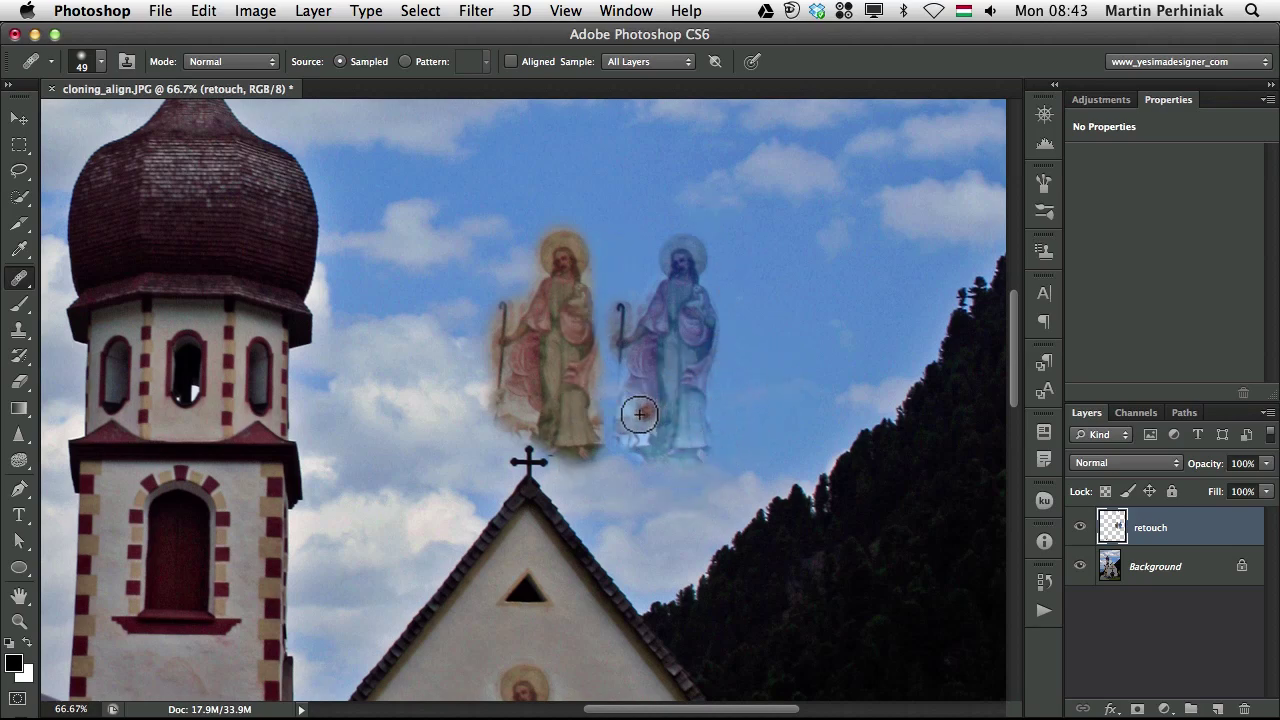
drag(640, 413, 608, 438)
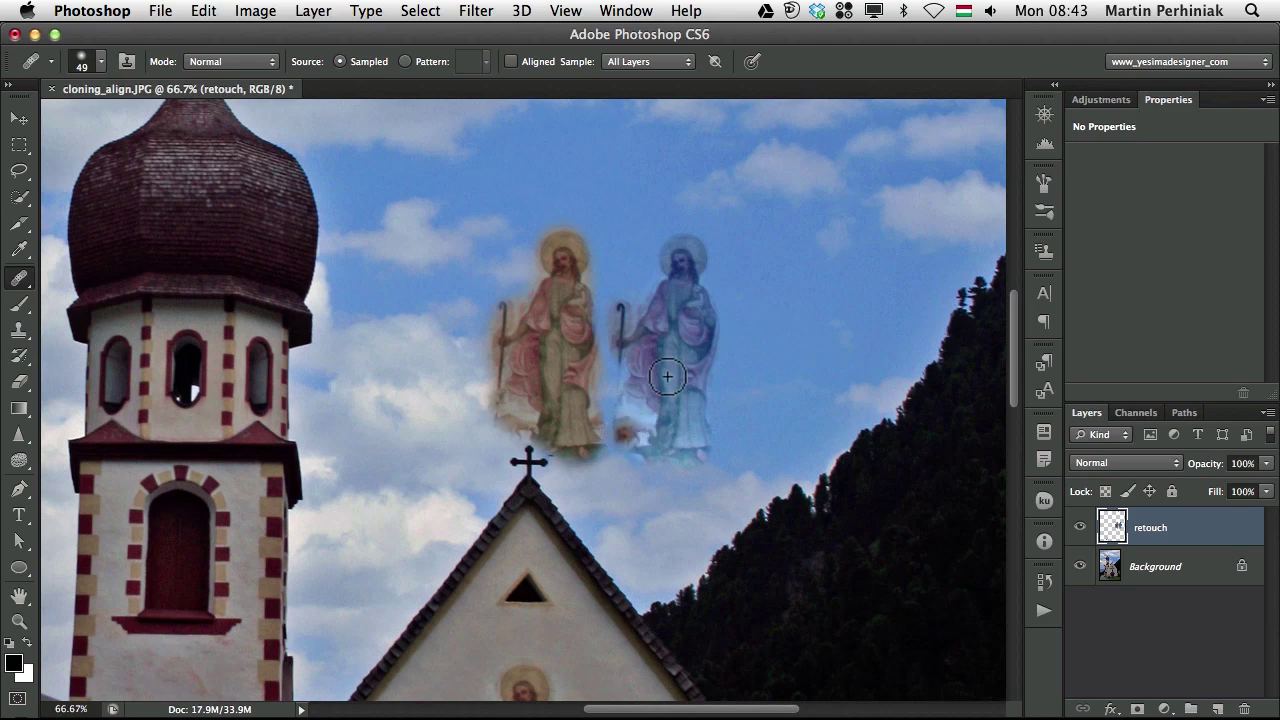
click(773, 325)
click(757, 296)
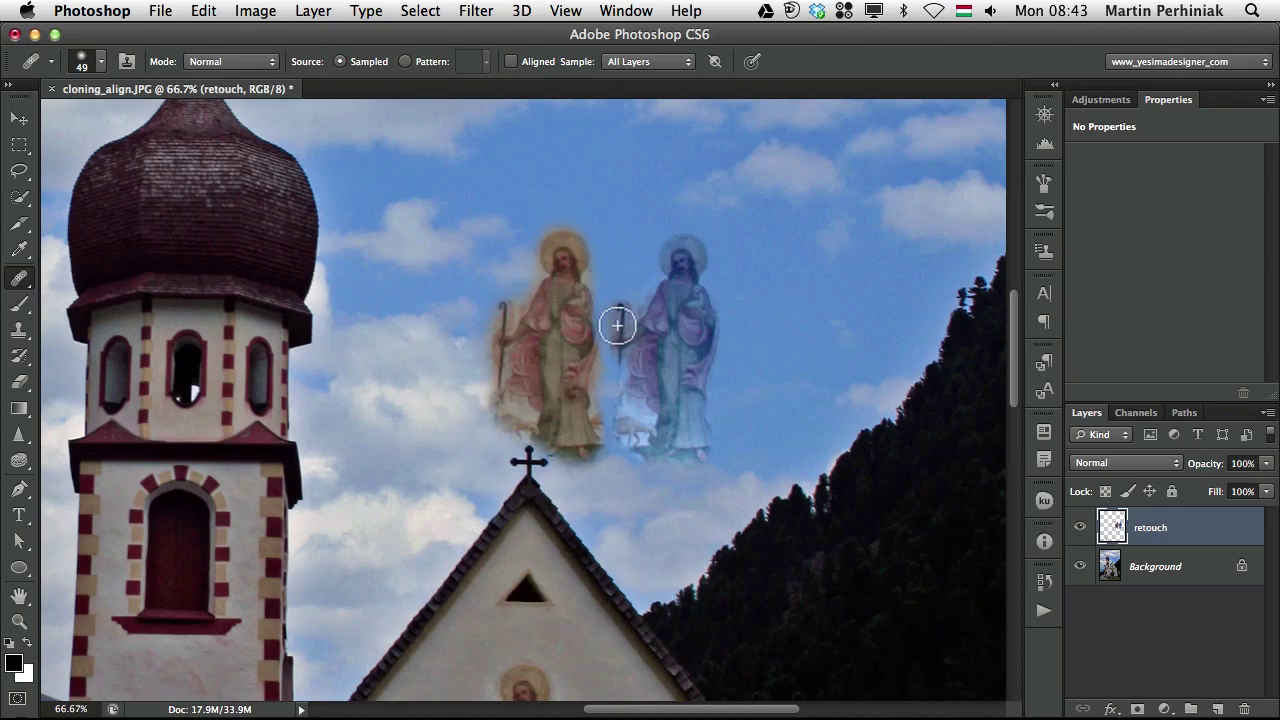
- Dab healing around both figures' heads, the surrounding sky and the left figure's staff
click(750, 301)
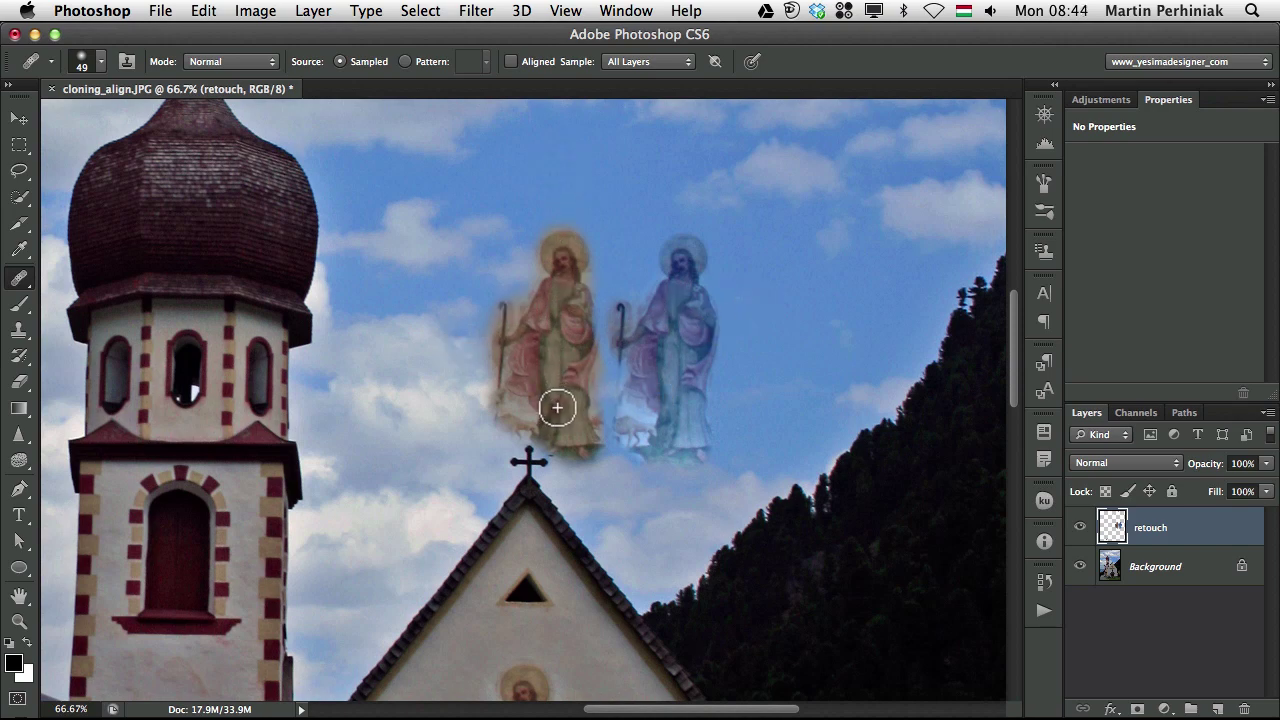
click(702, 224)
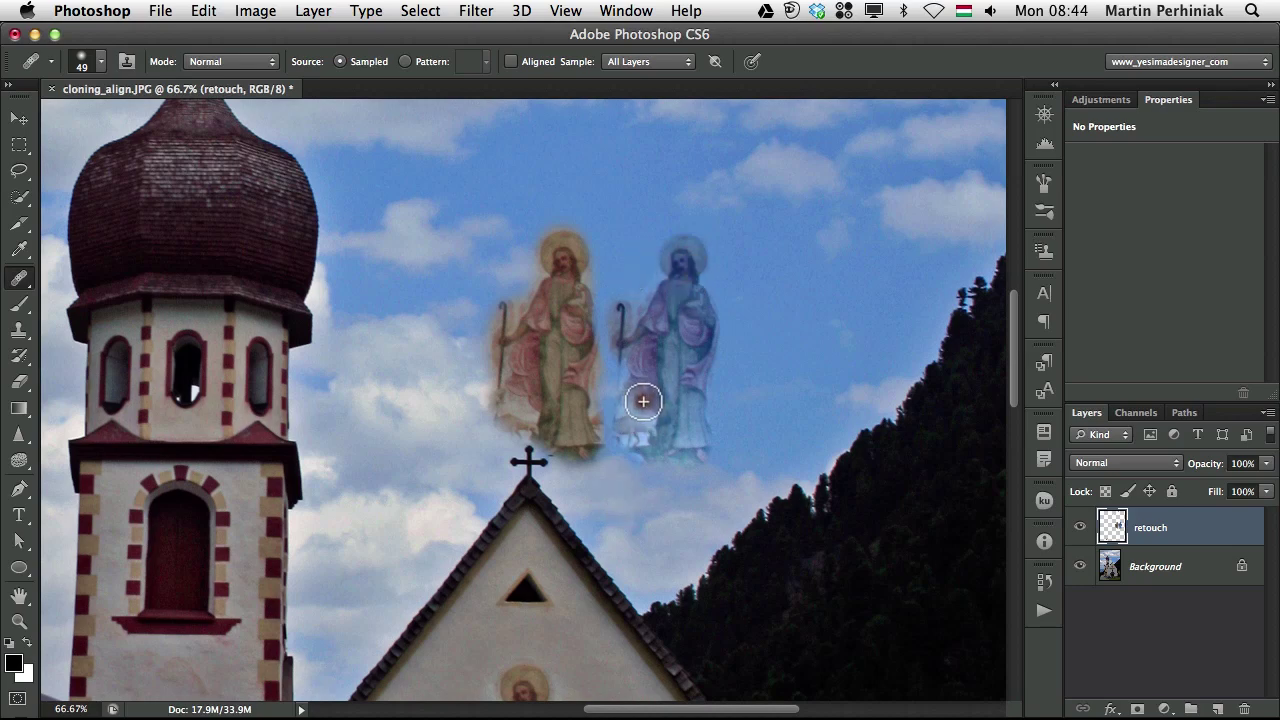
click(695, 210)
click(618, 263)
click(690, 278)
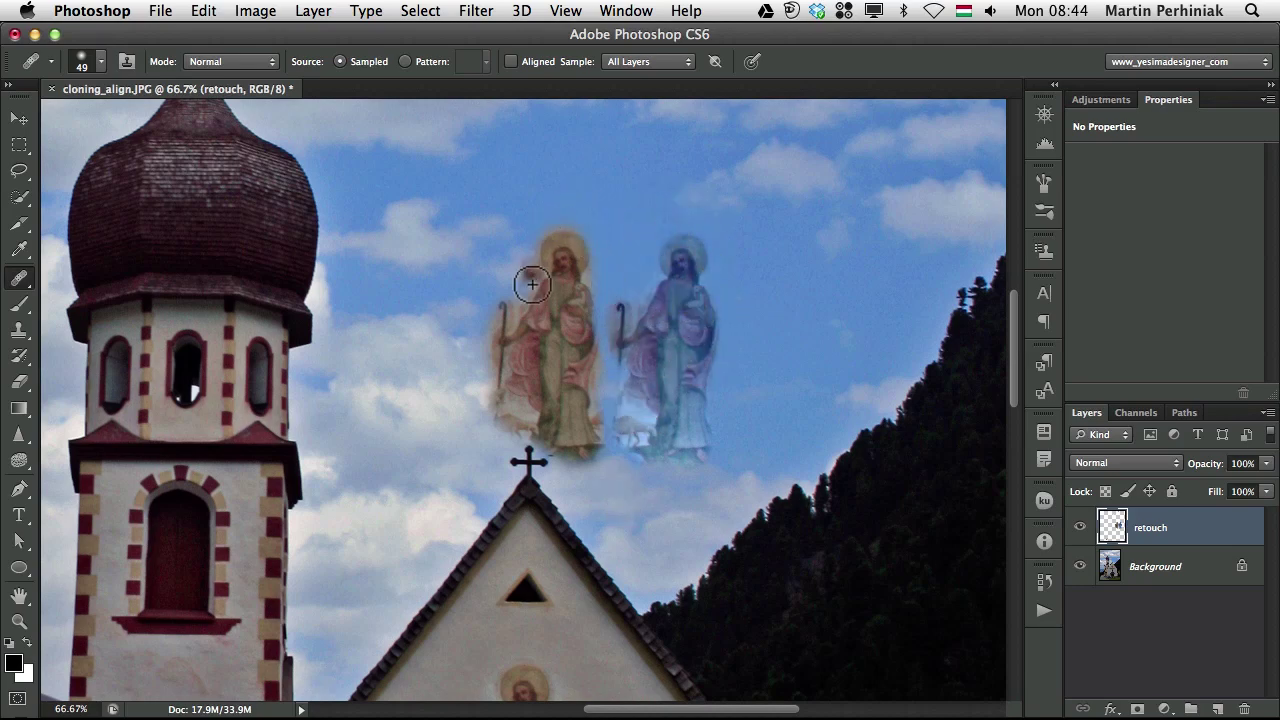
click(515, 247)
click(484, 335)
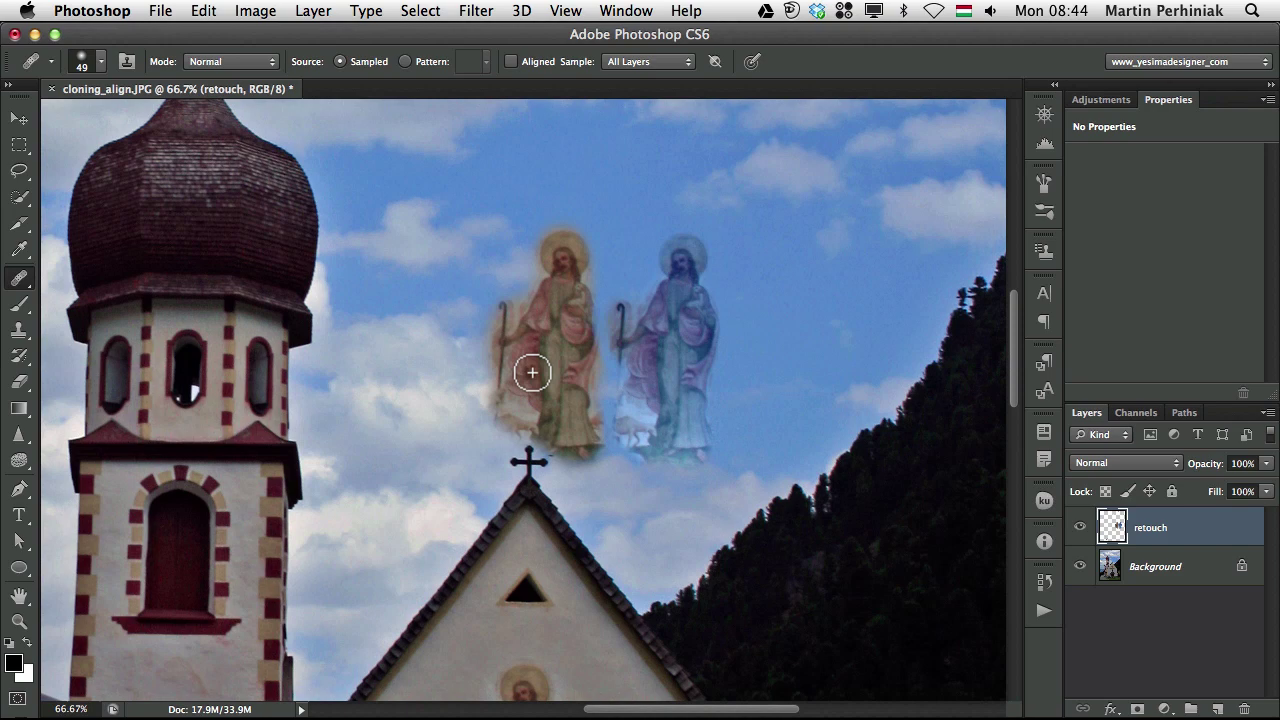
- Zoom out and pan to frame the onion-dome tower with both saint copies above the cross
key(super+minus)
key(super+minus)
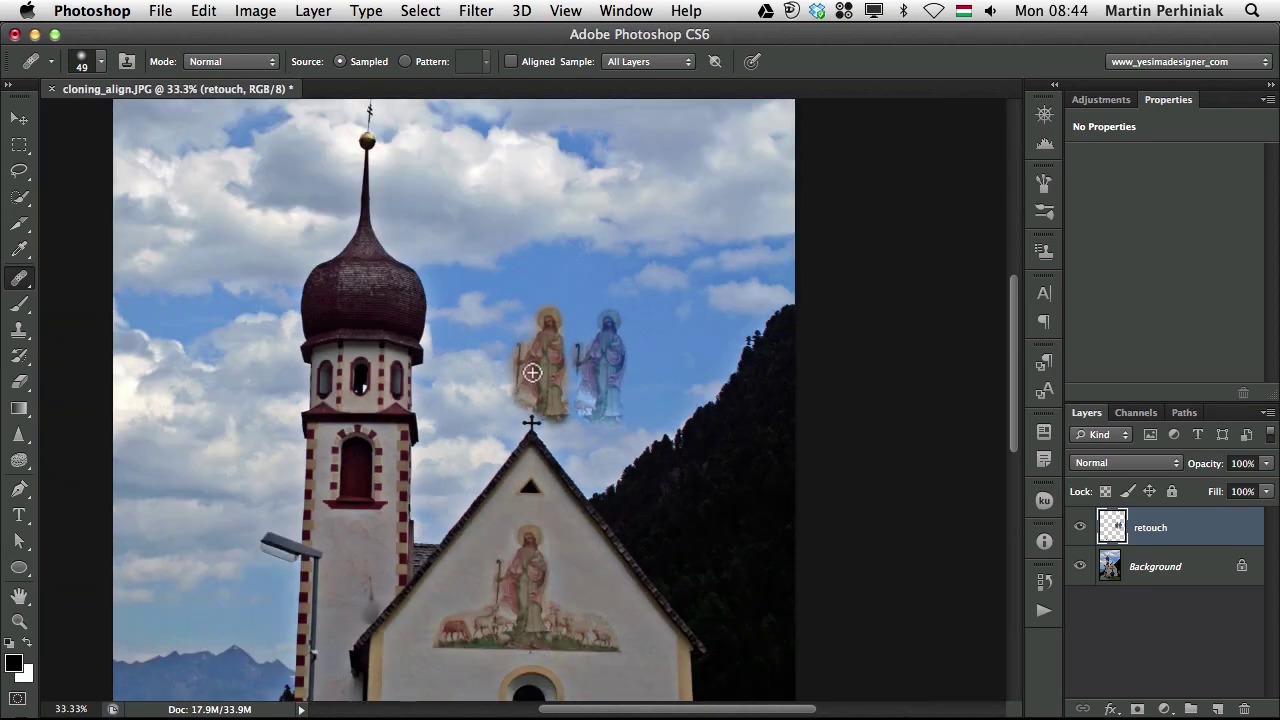
scroll(369, 640, down, 5)
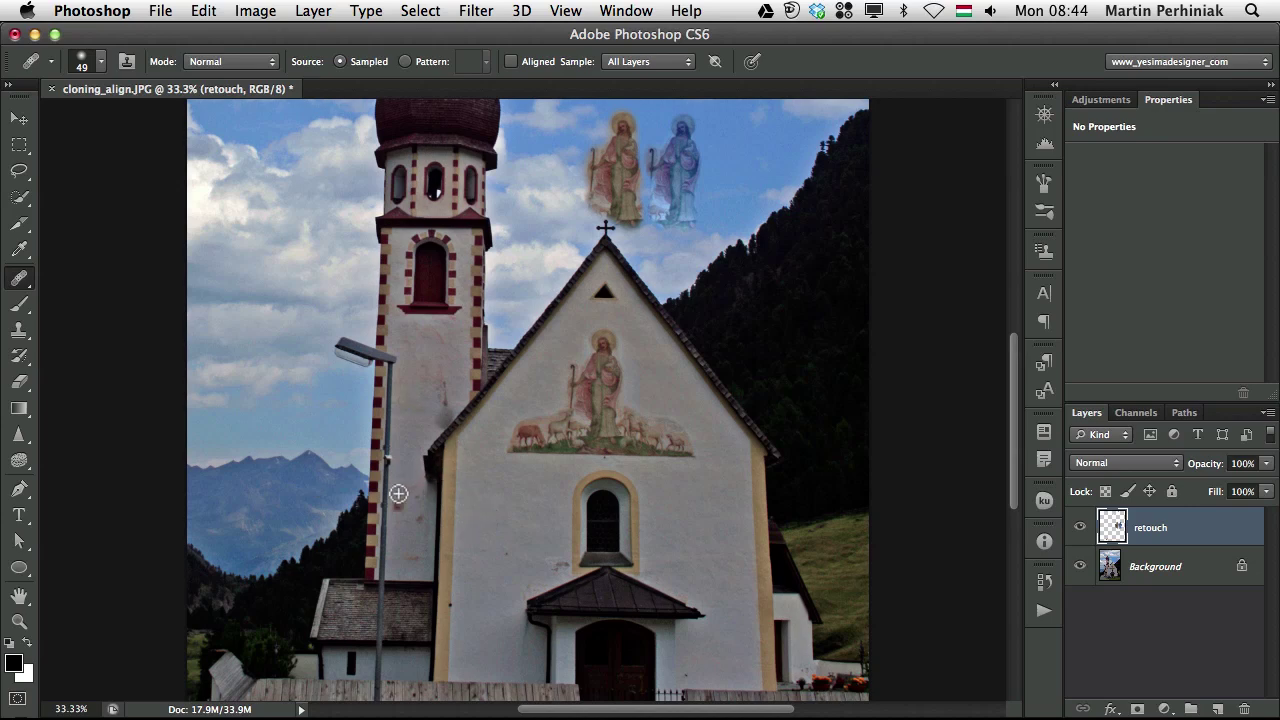
drag(461, 485, 463, 481)
scroll(320, 338, down, 3)
scroll(320, 338, left, 2)
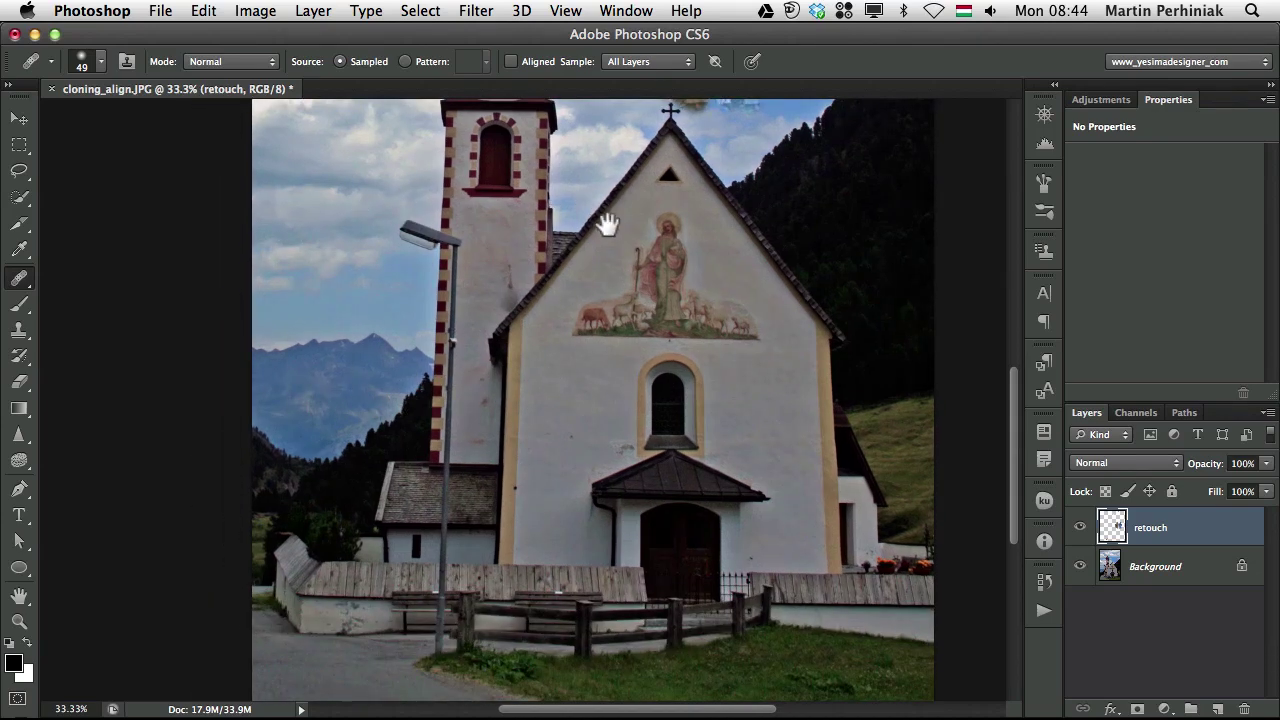
drag(607, 224, 589, 417)
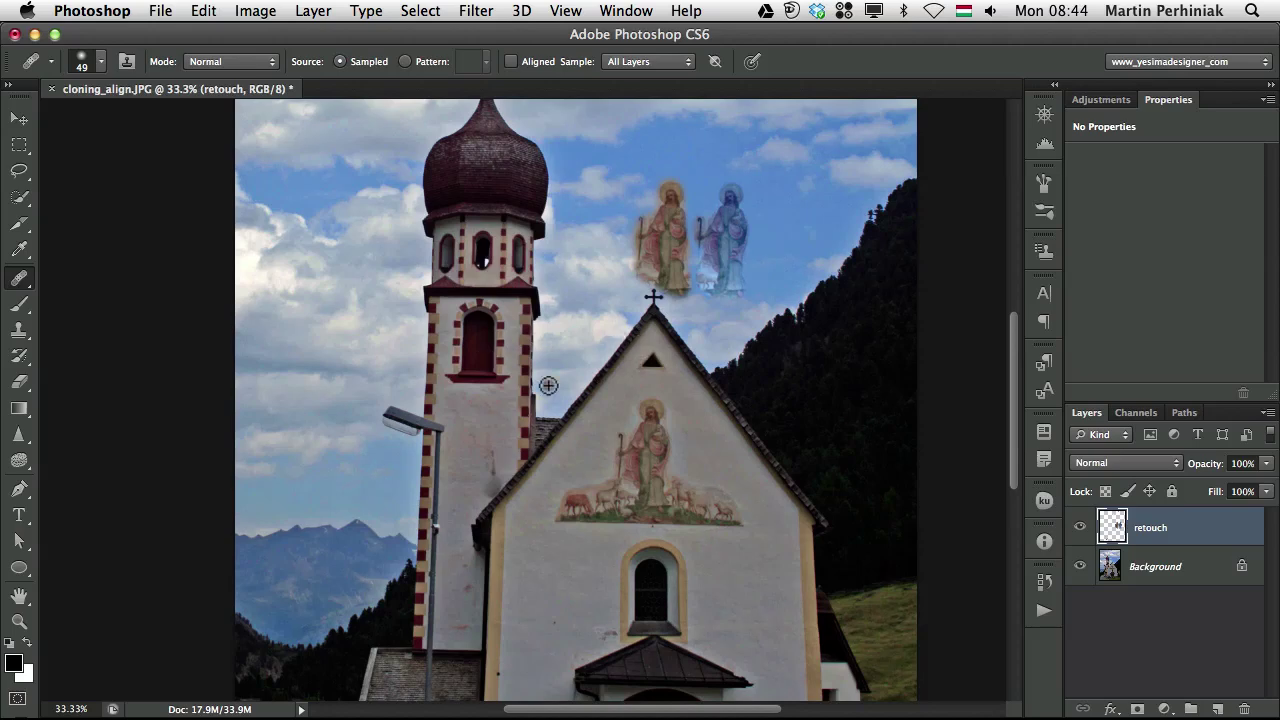